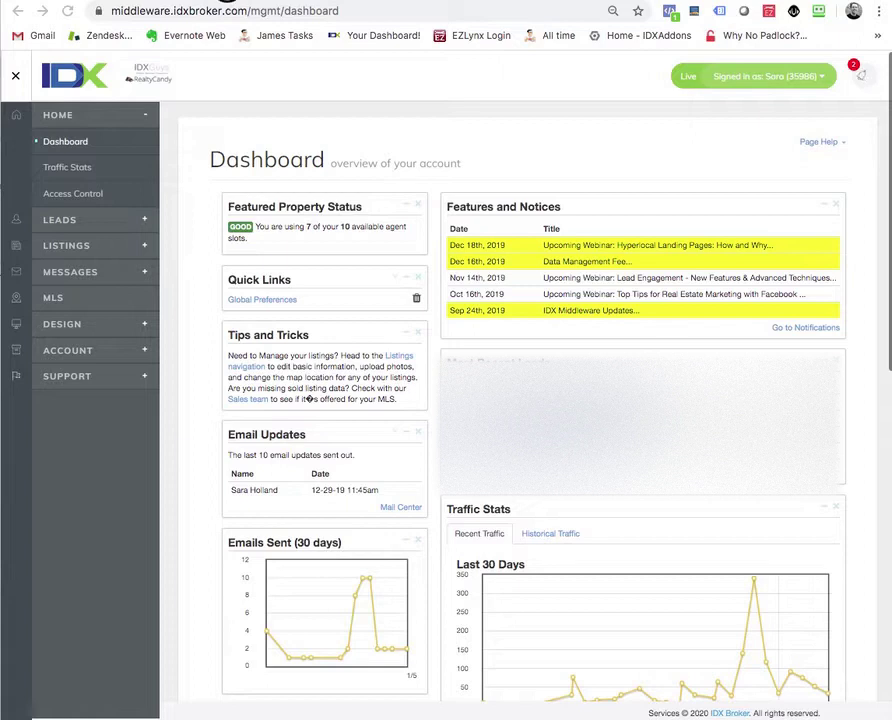
Step: Reread the support ticket, then return to the IDX Broker dashboard
key(ctrl+Tab)
scroll(456, 312, up, 3)
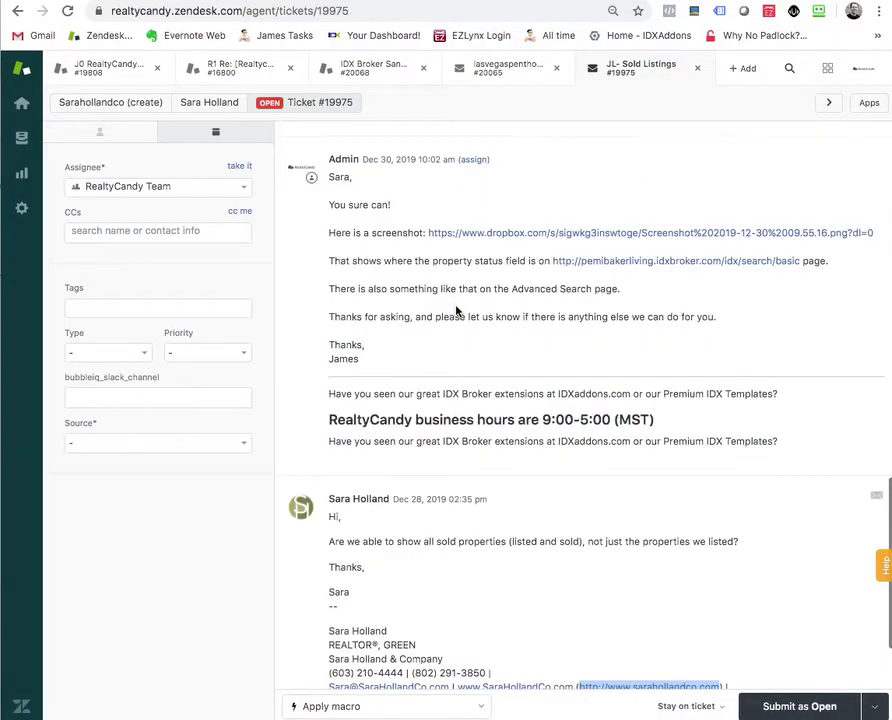
scroll(456, 312, up, 10)
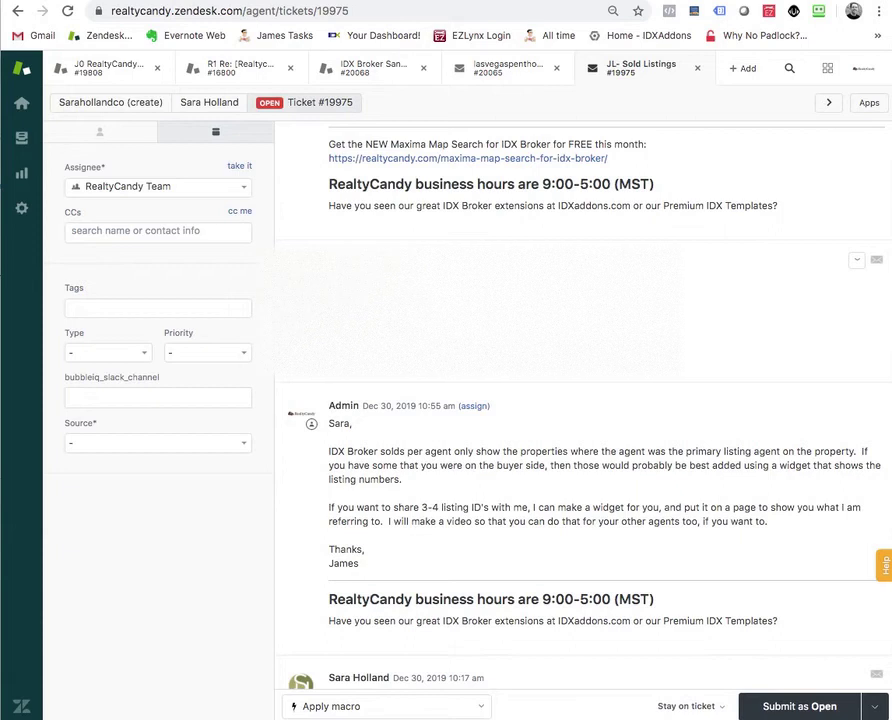
click(443, 3)
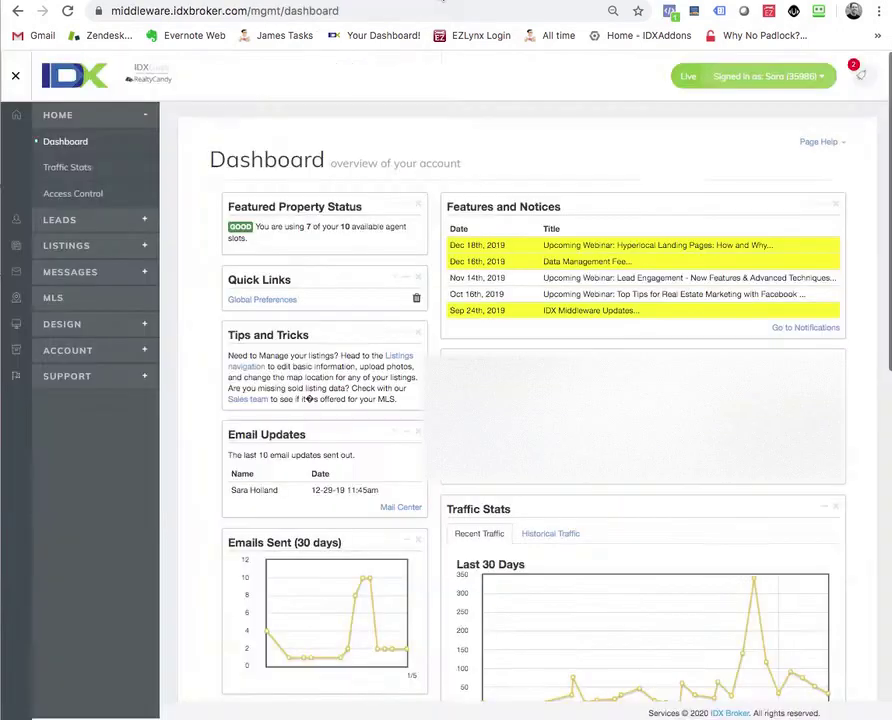
Step: Go to the Widgets list under Design > Website
click(140, 325)
click(146, 273)
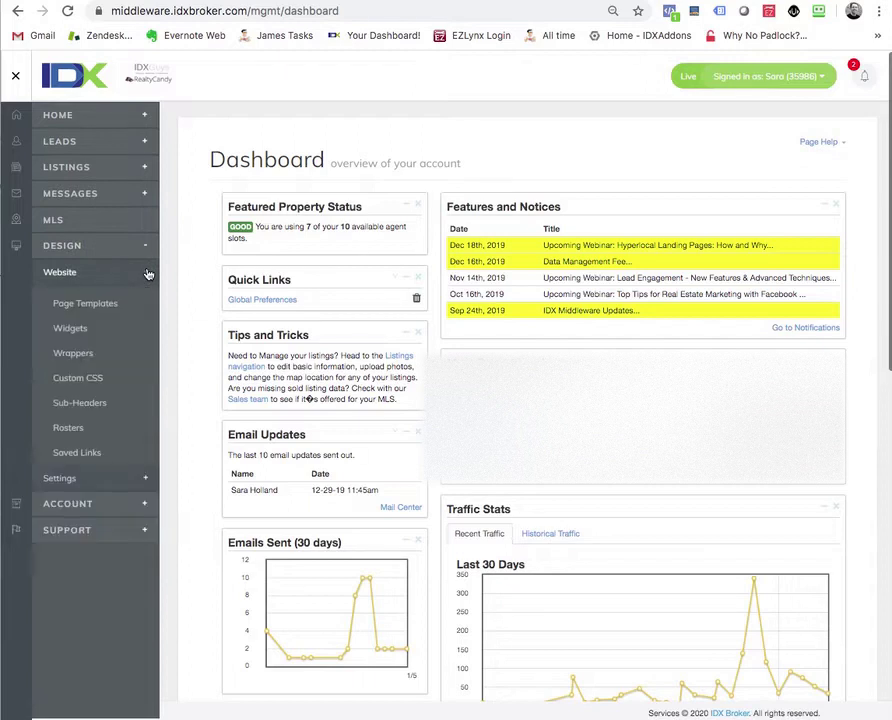
click(122, 330)
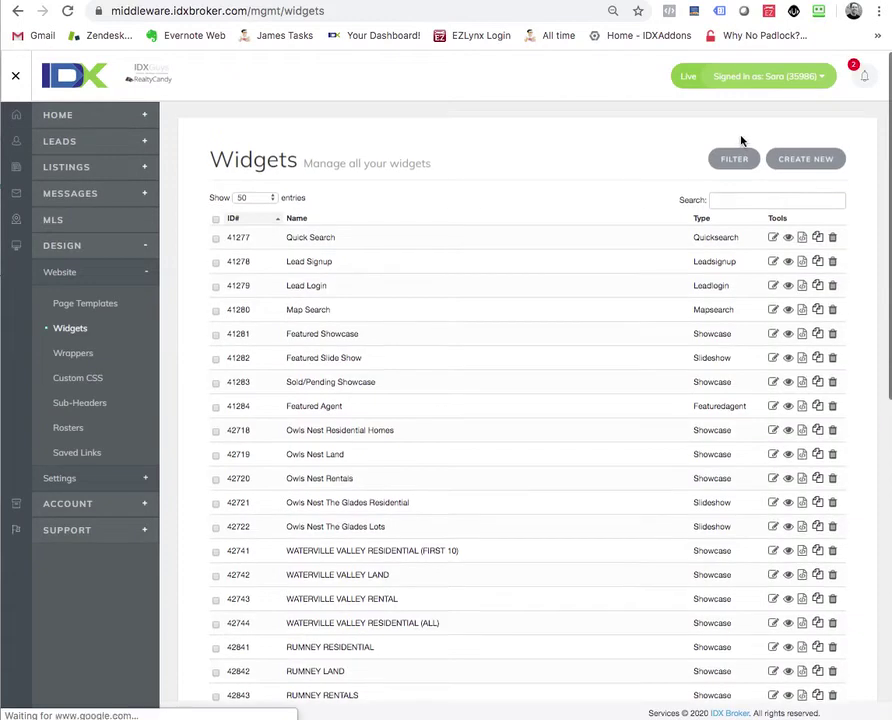
Step: Create a new Showcase widget that features a Custom List of listings
click(813, 164)
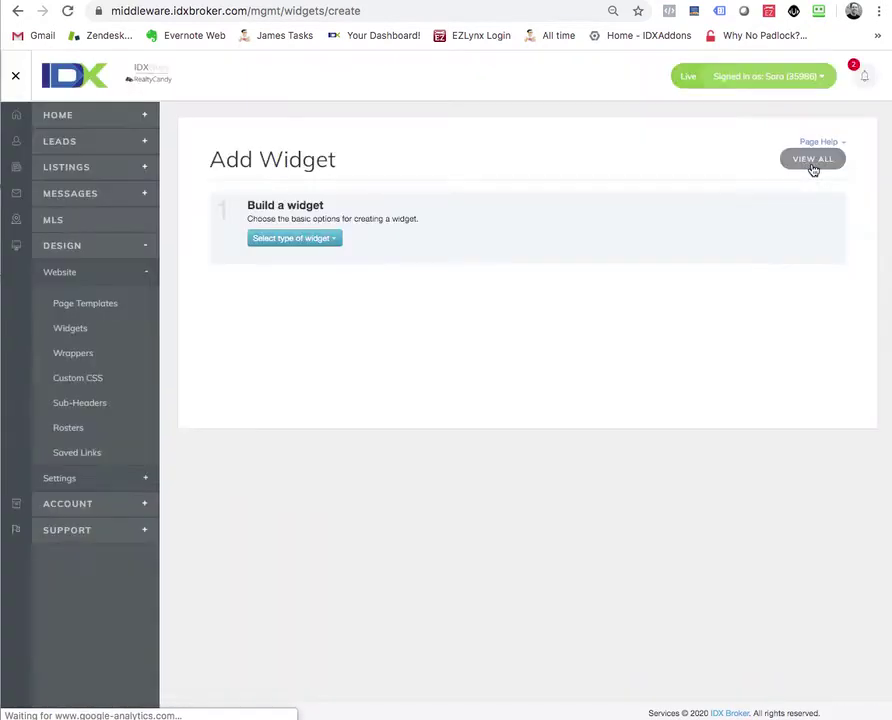
click(337, 238)
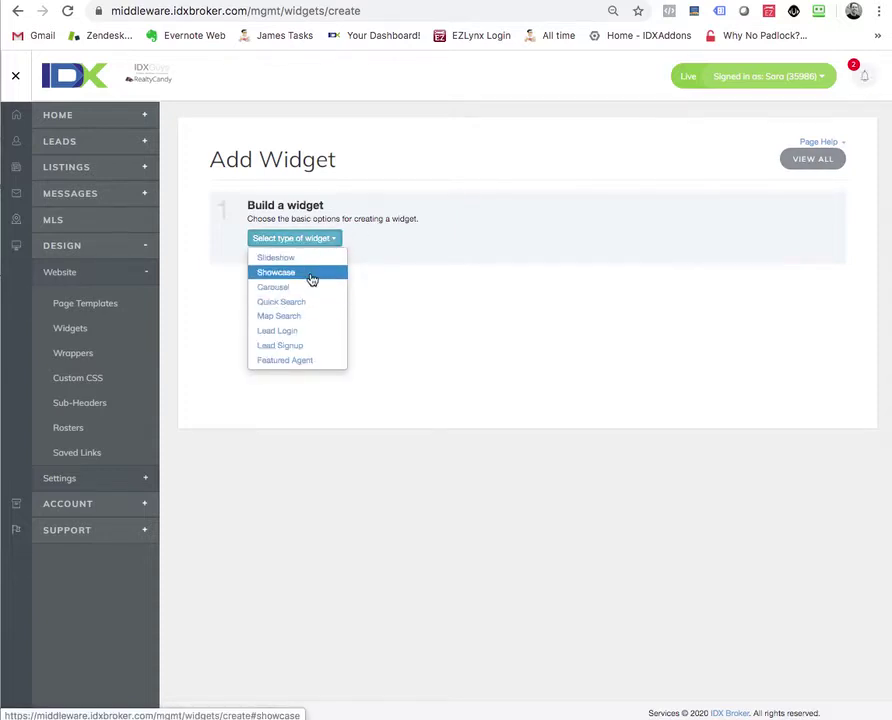
click(310, 273)
click(449, 241)
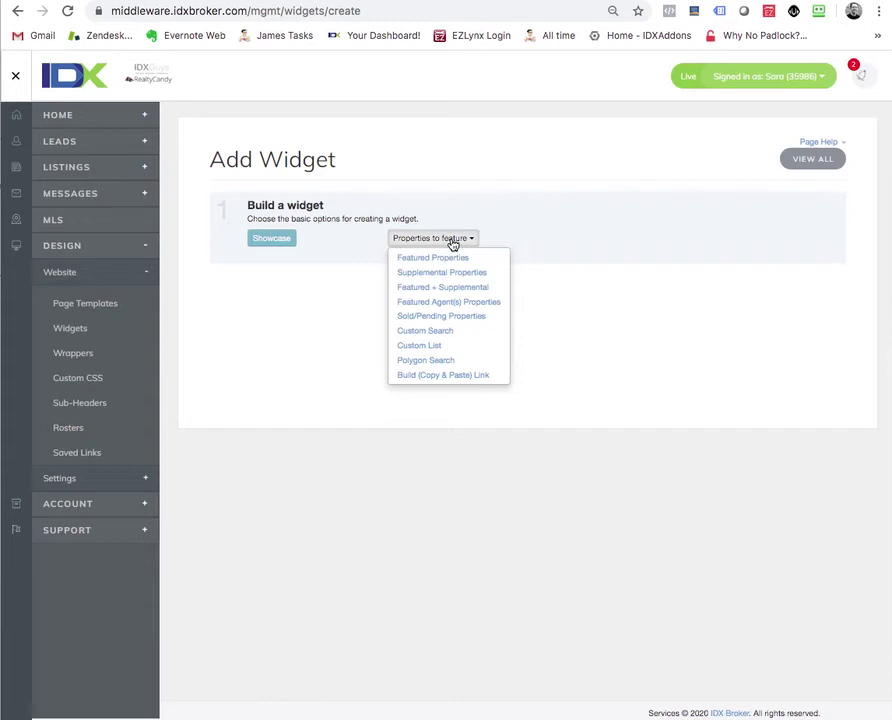
click(445, 345)
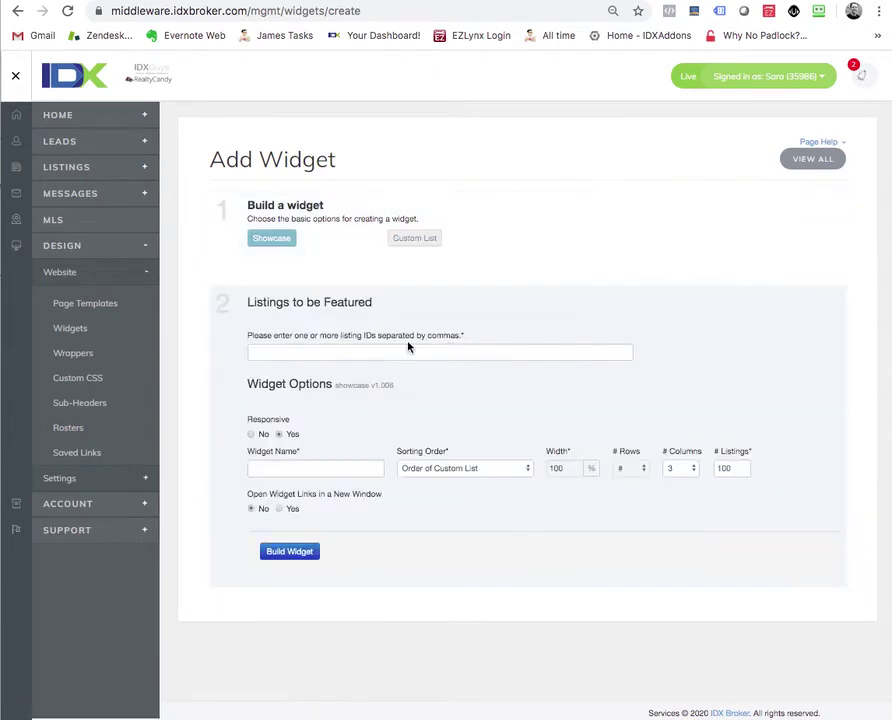
click(388, 350)
Step: Enter listing IDs 4752702 and 4758483, copying the second from the ticket, comma-separated
text(4752702,)
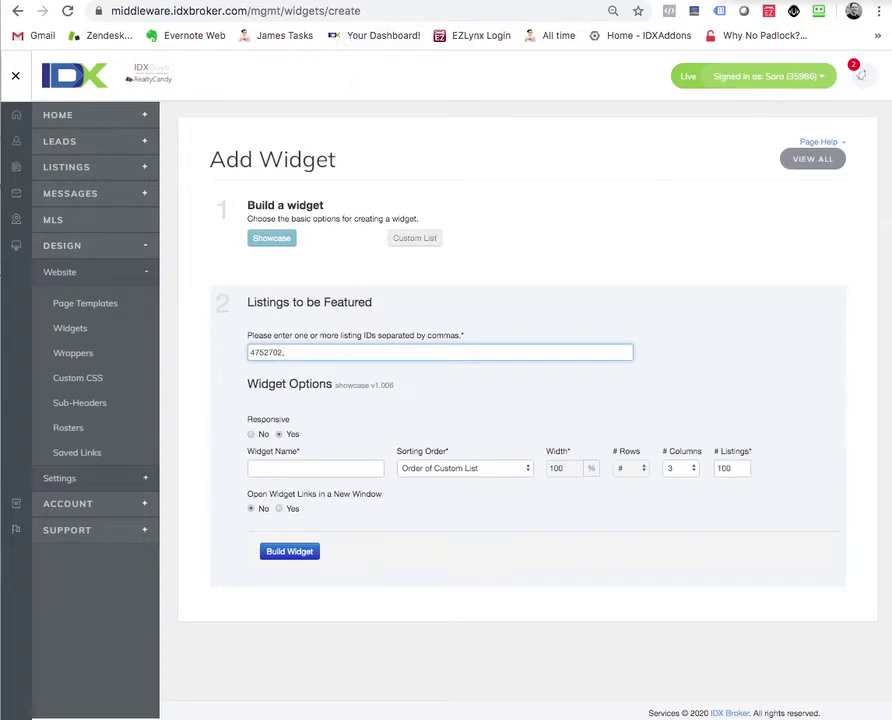
click(317, 4)
double_click(349, 320)
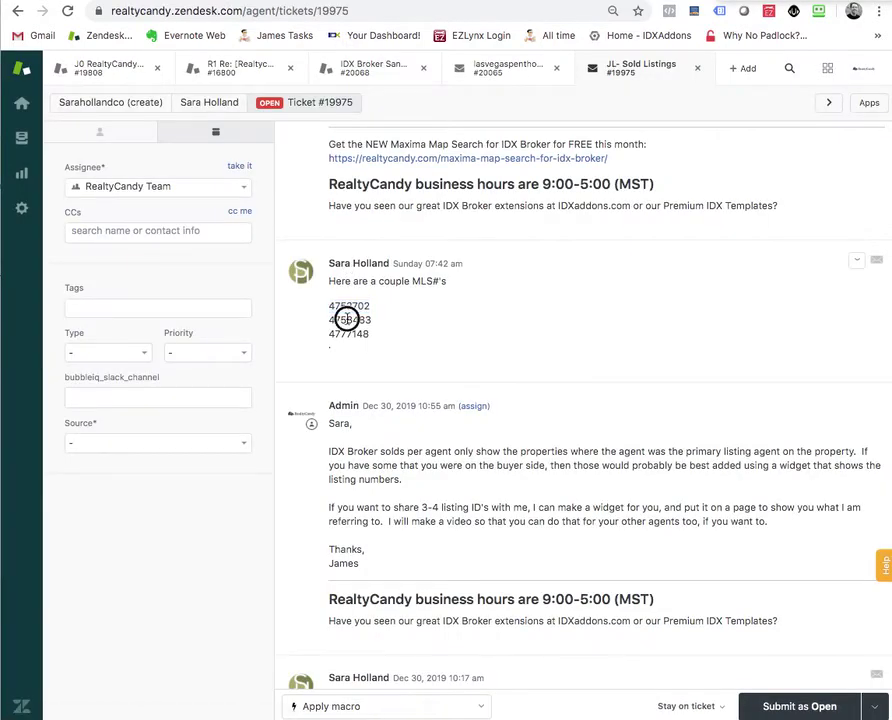
key(ctrl+c)
key(ctrl+Tab)
text(,)
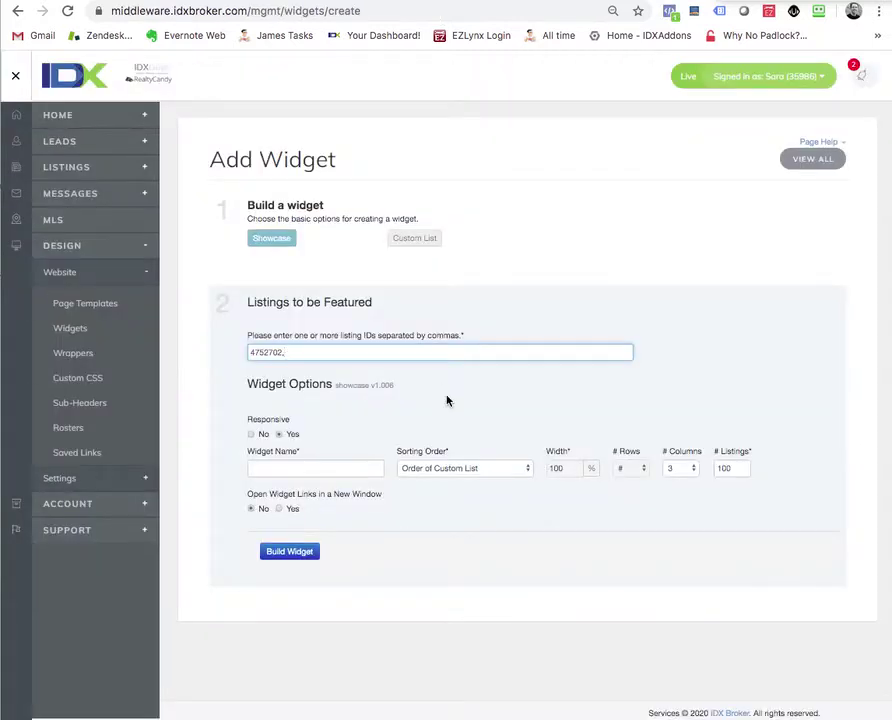
key(ctrl+v)
click(287, 352)
key(BackSpace)
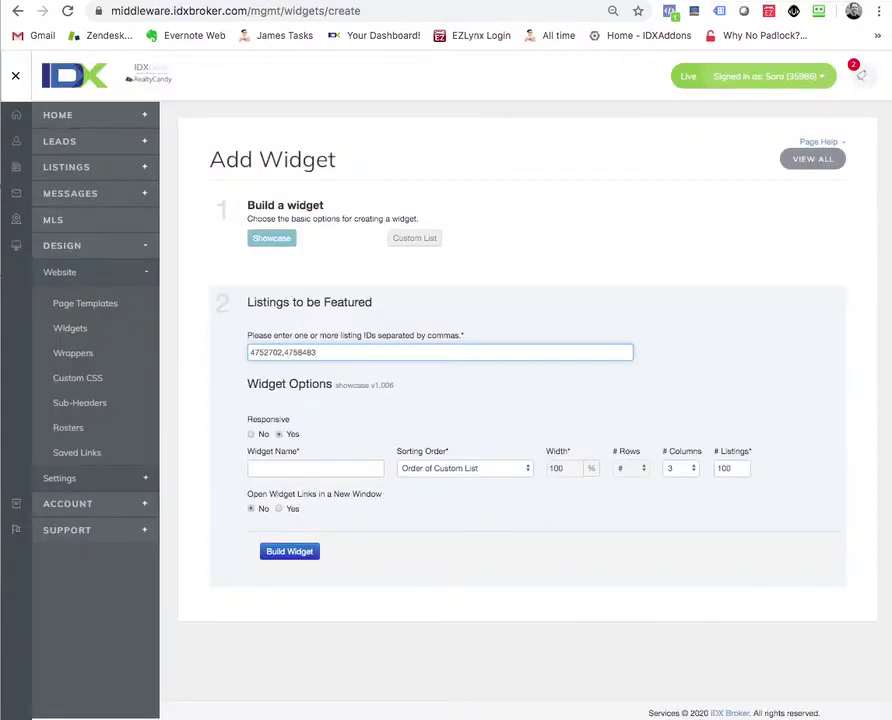
click(334, 350)
Step: Add the third MLS number 4777148 from the ticket to the listing IDs
key(super+Tab)
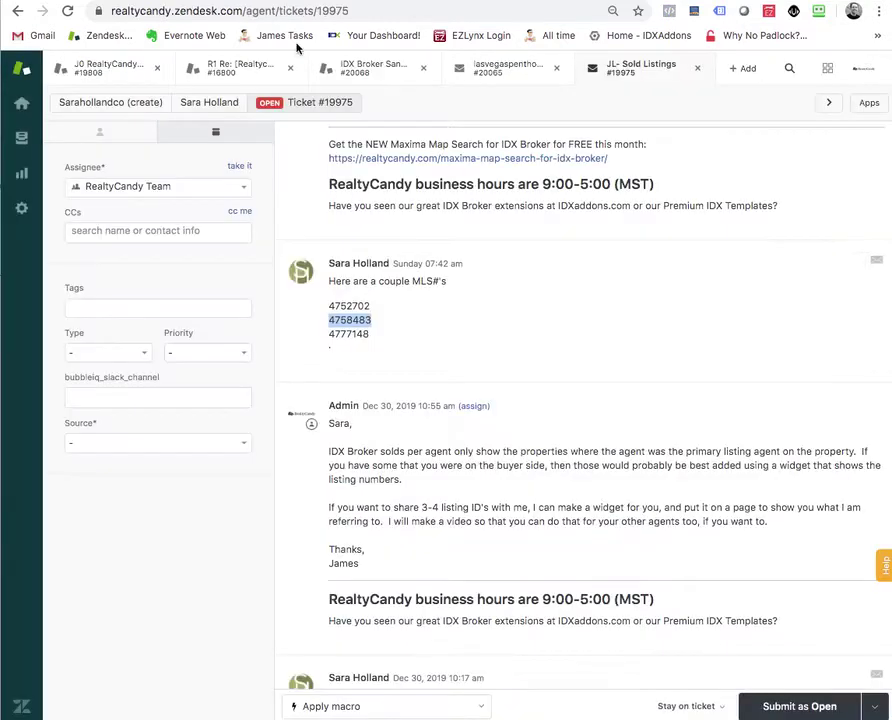
double_click(349, 334)
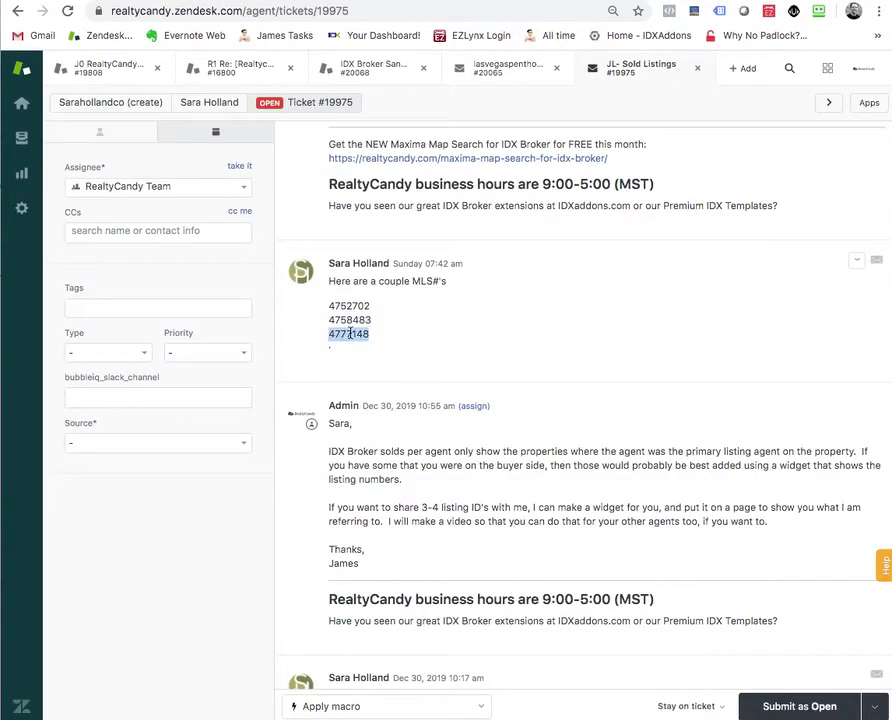
key(super+Tab)
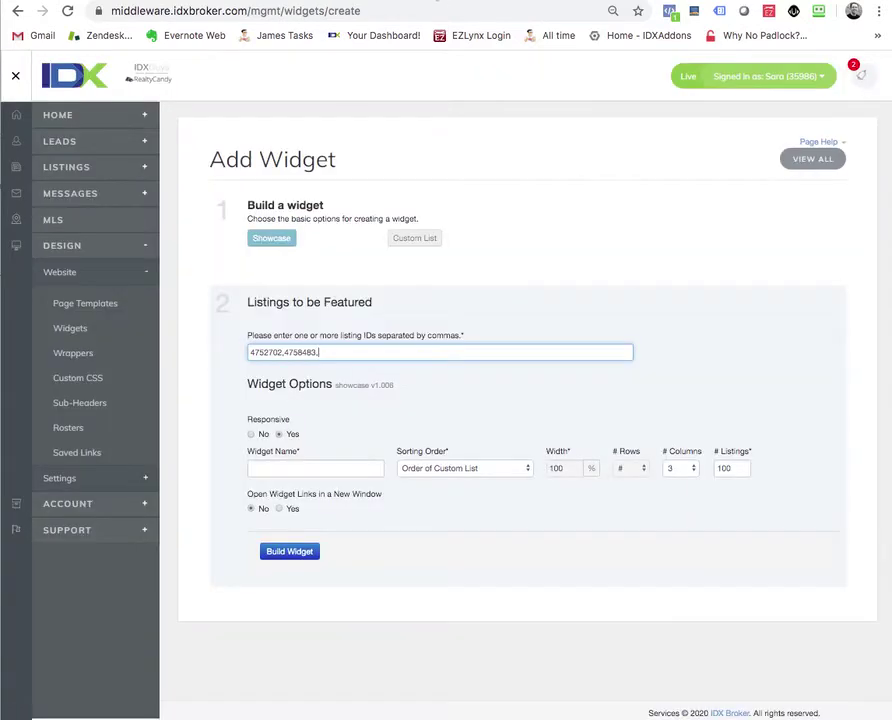
key(super+v)
click(321, 353)
Step: Name the widget 'Test Sold Listings' and keep it at 3 columns
click(302, 466)
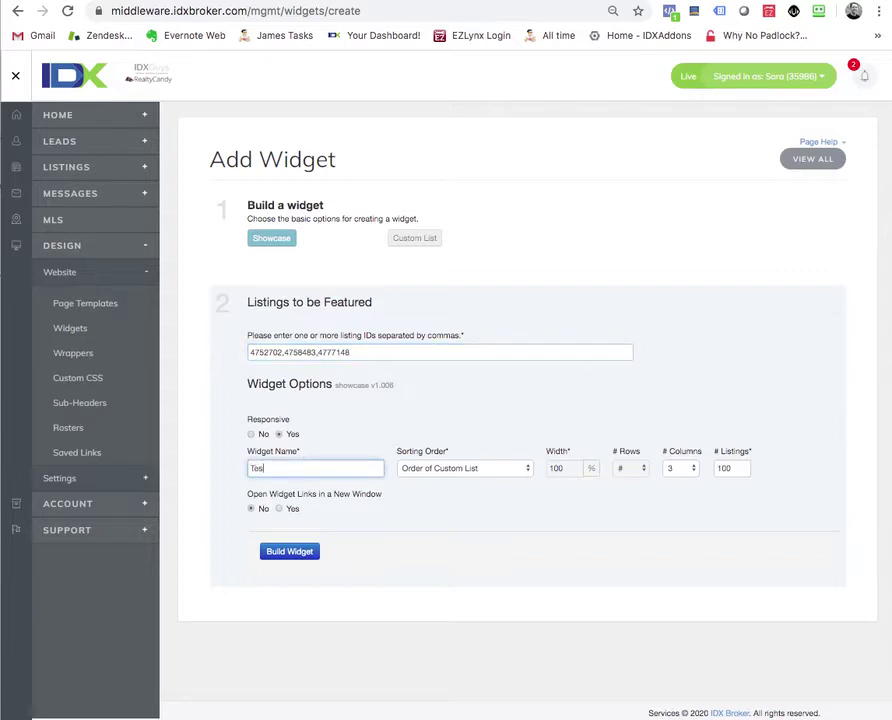
text(Test Sold Listings)
click(689, 472)
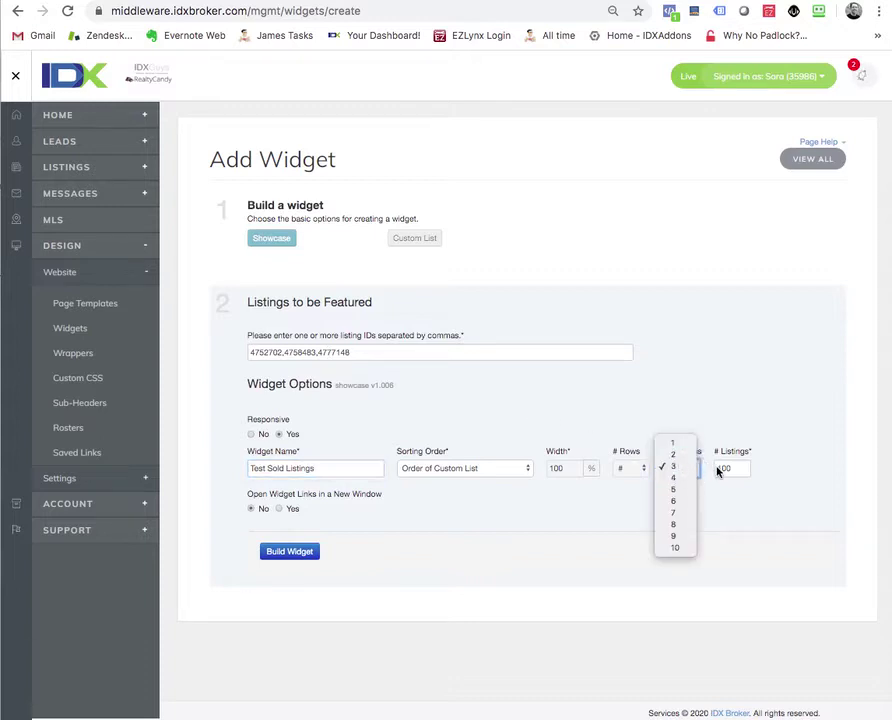
click(676, 467)
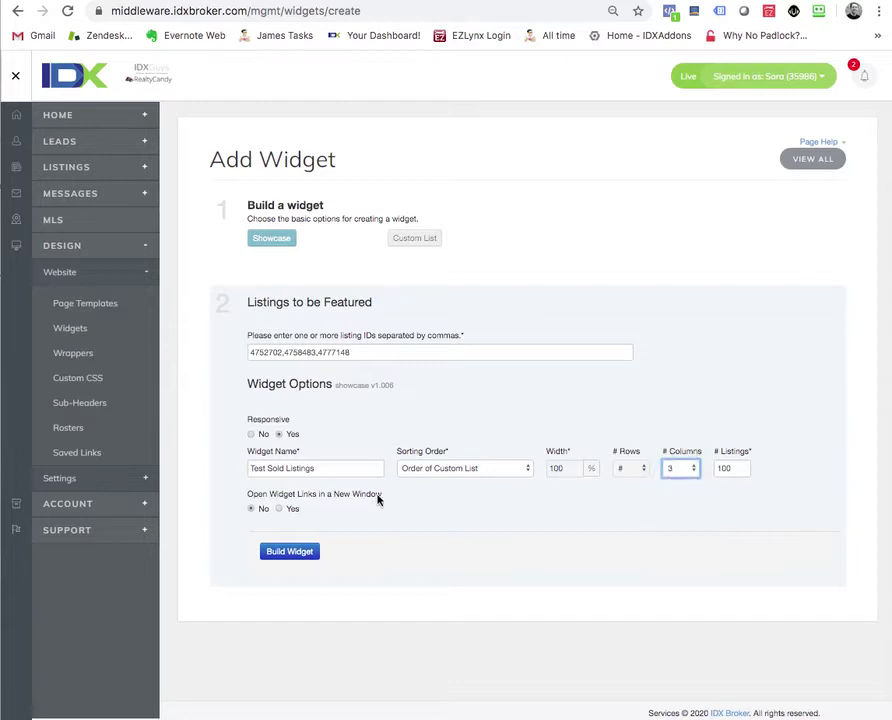
Step: Build the widget, select its embed script code, and switch to the Zendesk ticket
click(304, 550)
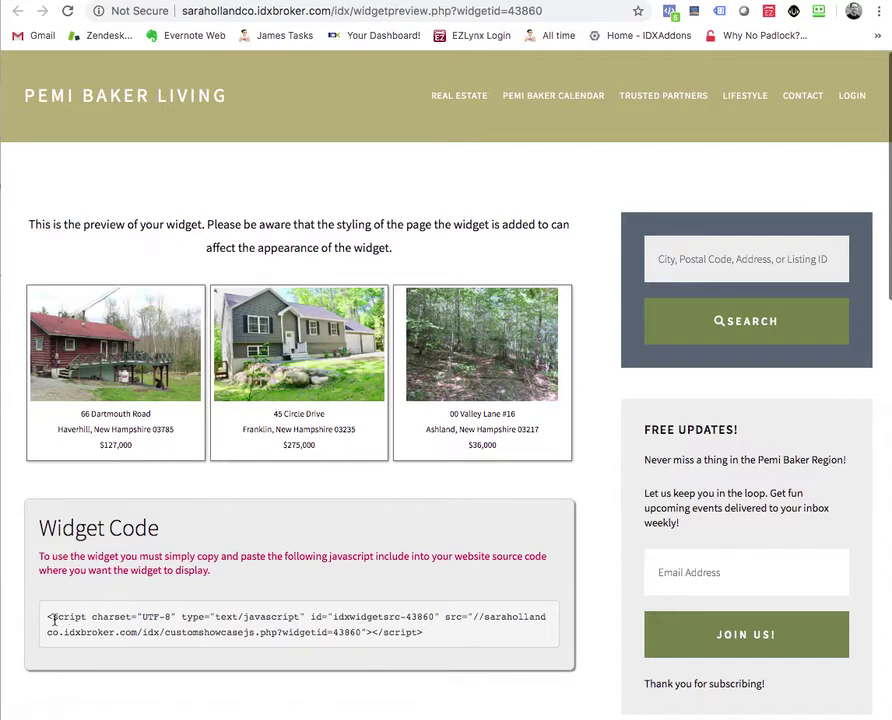
drag(46, 622, 422, 647)
key(super+c)
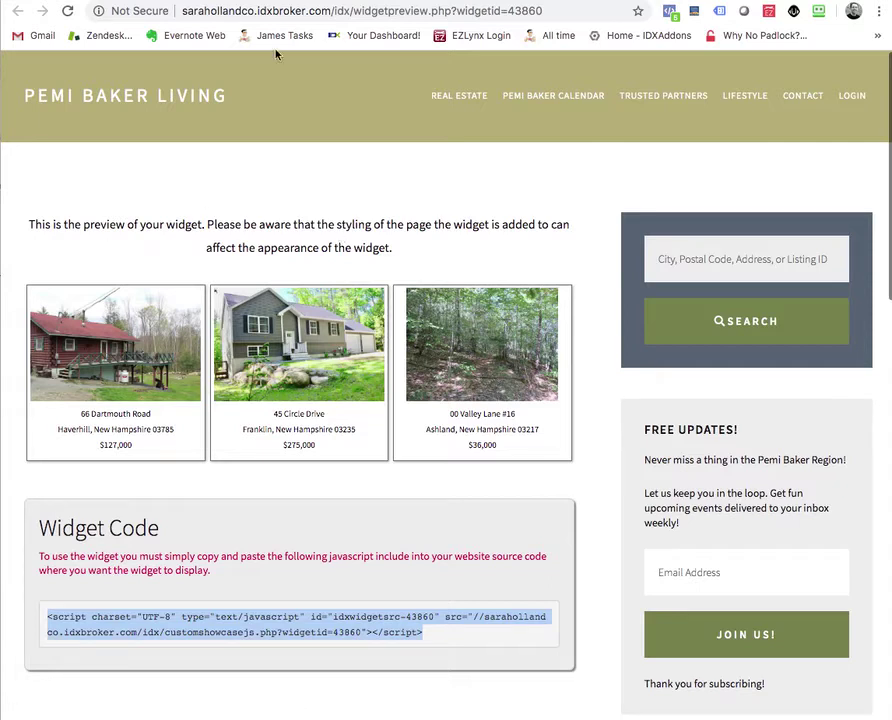
click(150, 3)
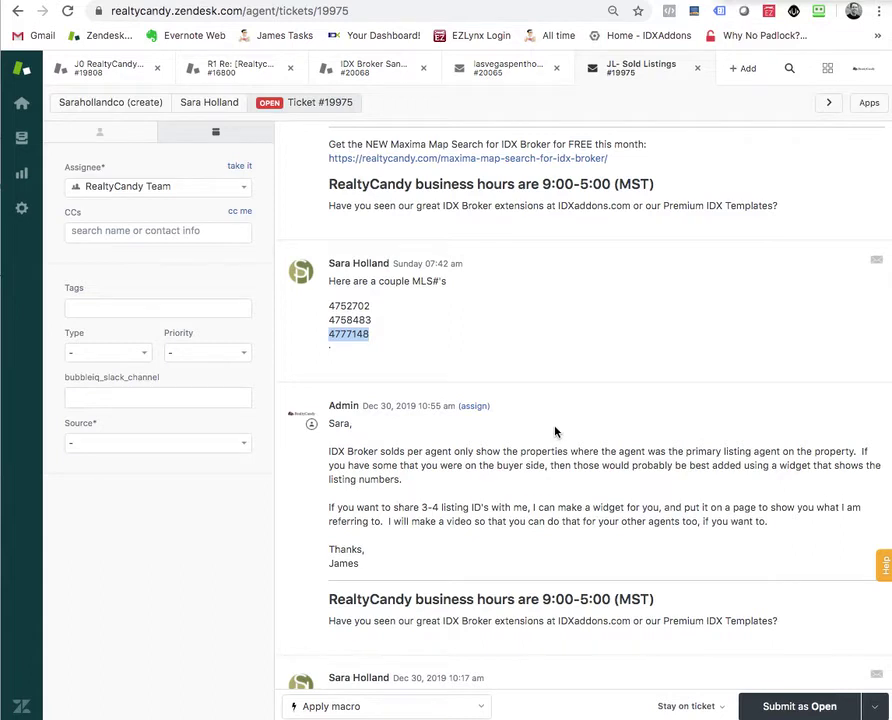
Step: Scroll through the Zendesk ticket replies, then return to the IDX Broker widget page
scroll(555, 432, down, 3)
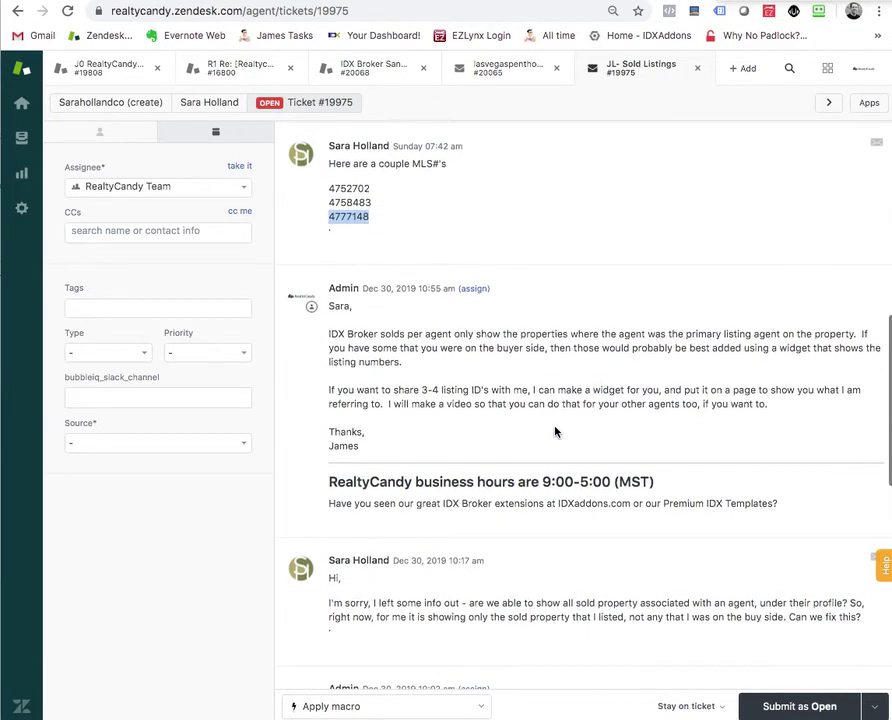
scroll(555, 432, down, 1)
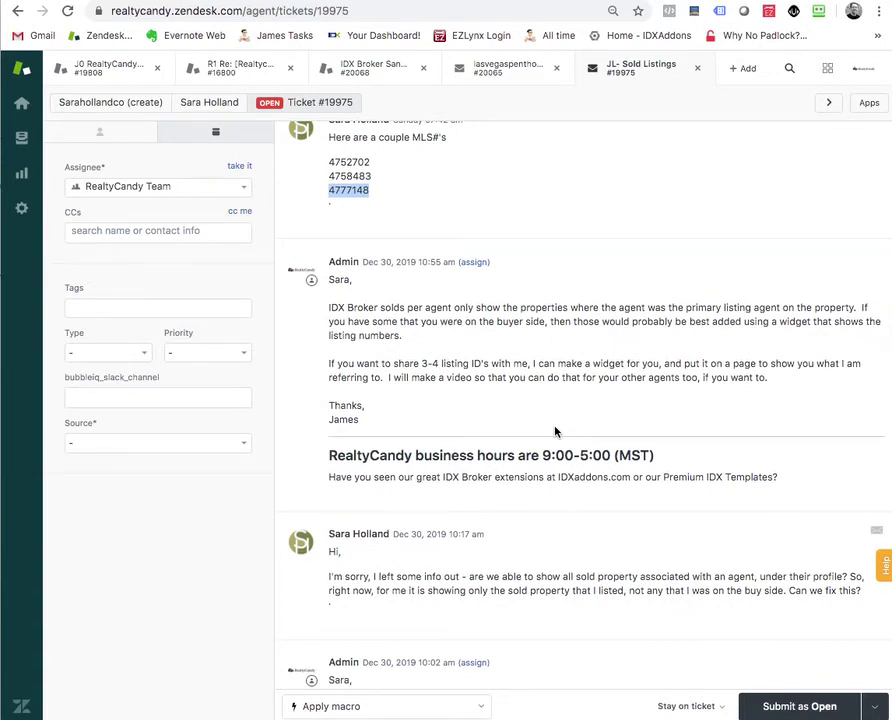
scroll(555, 432, up, 8)
scroll(555, 430, down, 8)
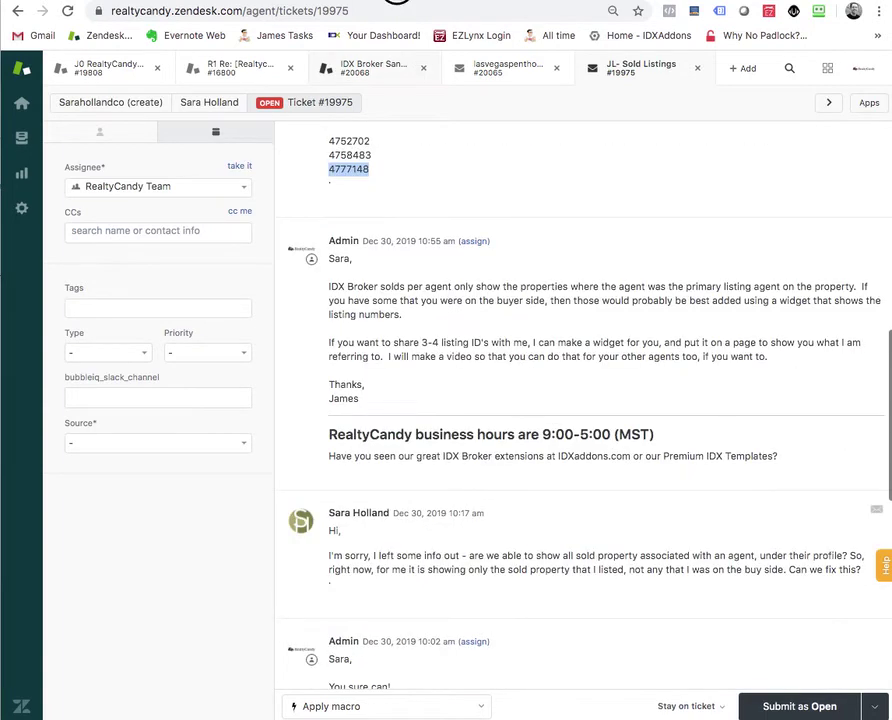
click(268, 0)
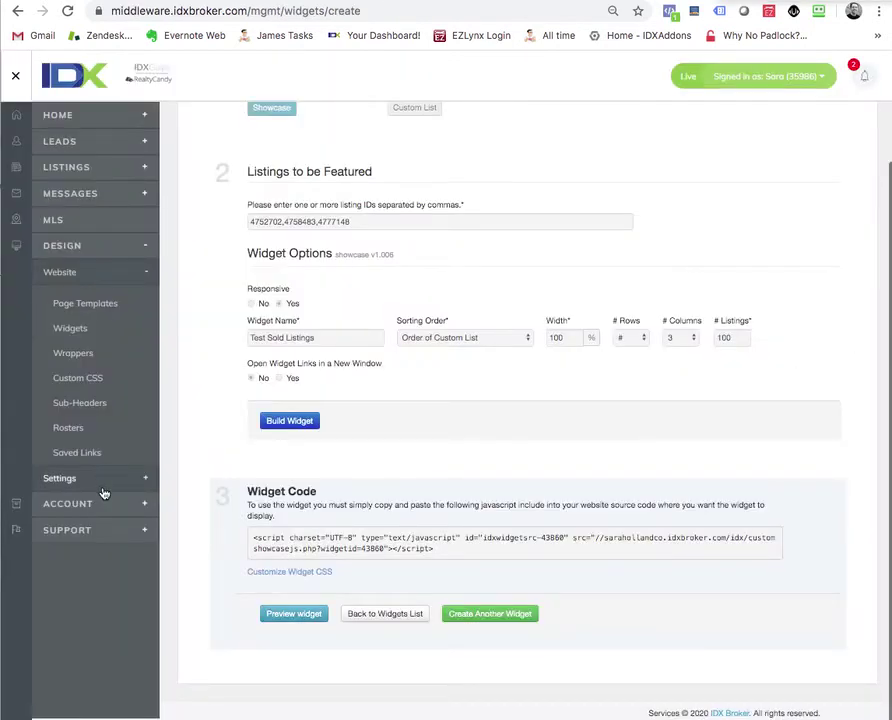
Step: Open the Agents list under Account > Users, clear the leftover search, and edit the fifth agent
scroll(98, 428, up, 3)
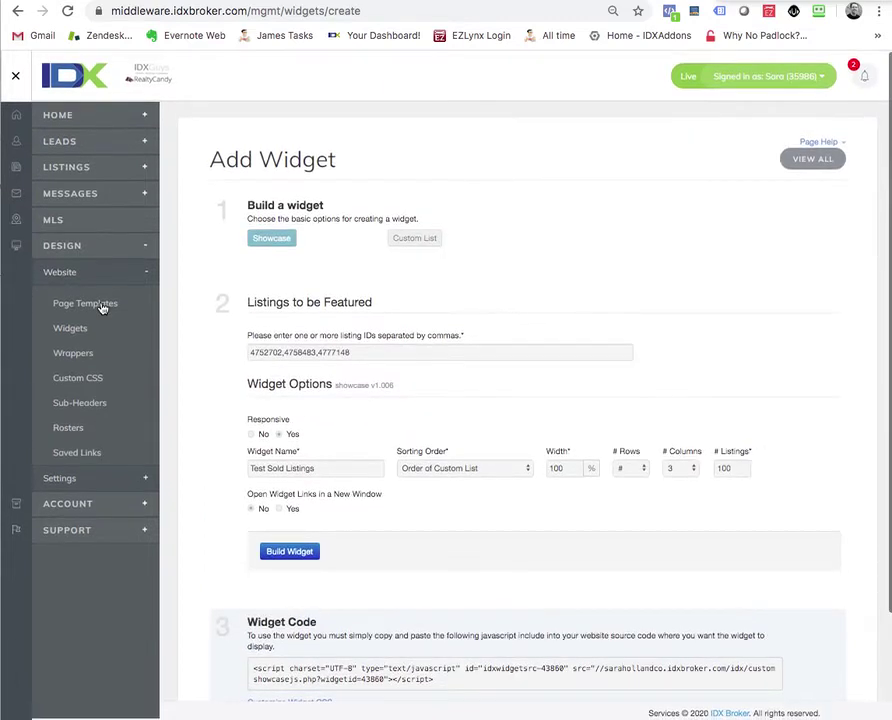
click(110, 506)
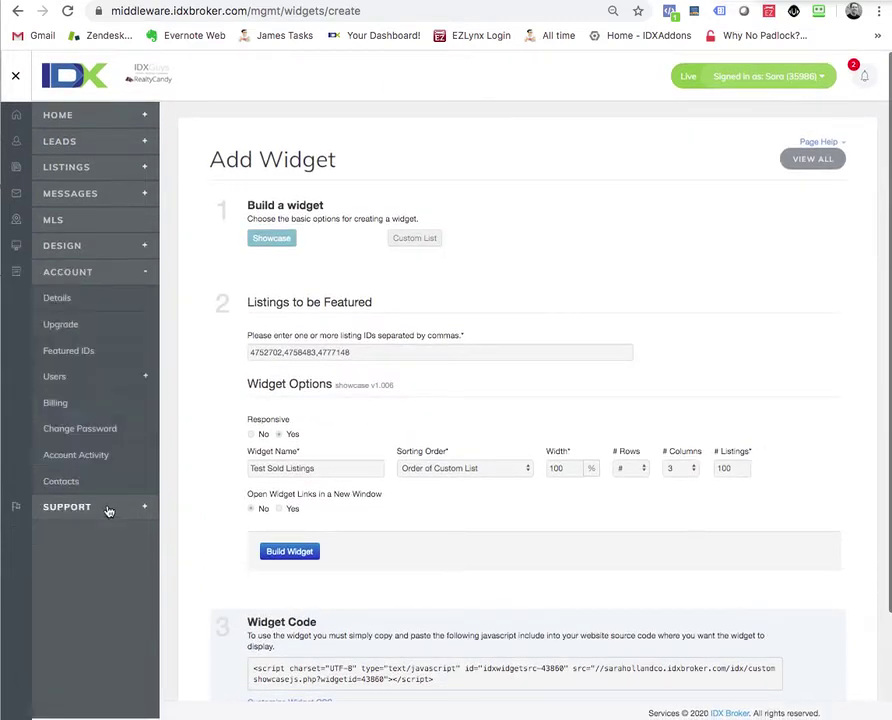
click(56, 376)
click(75, 409)
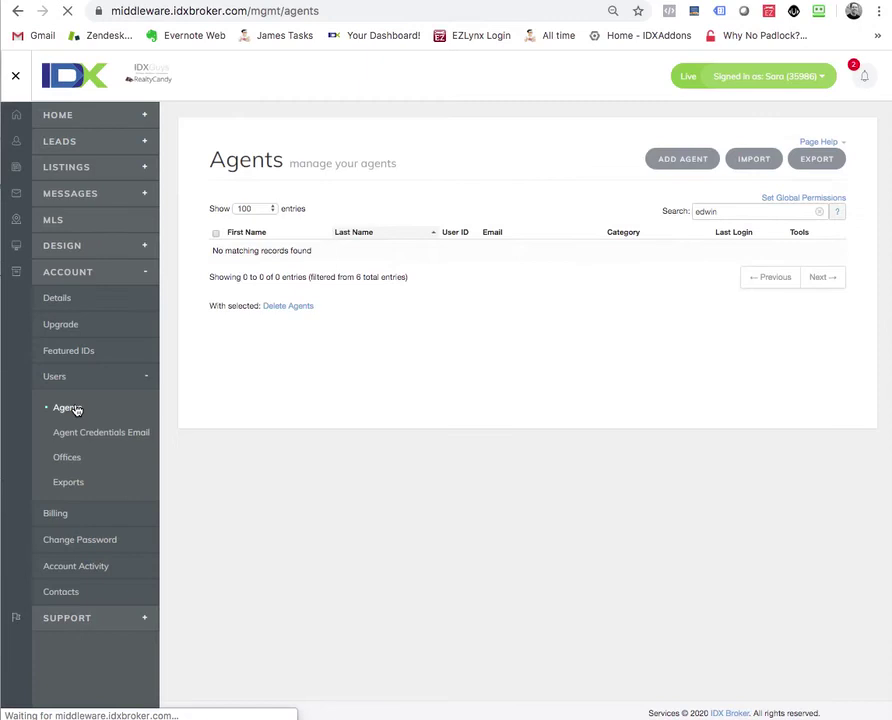
double_click(717, 214)
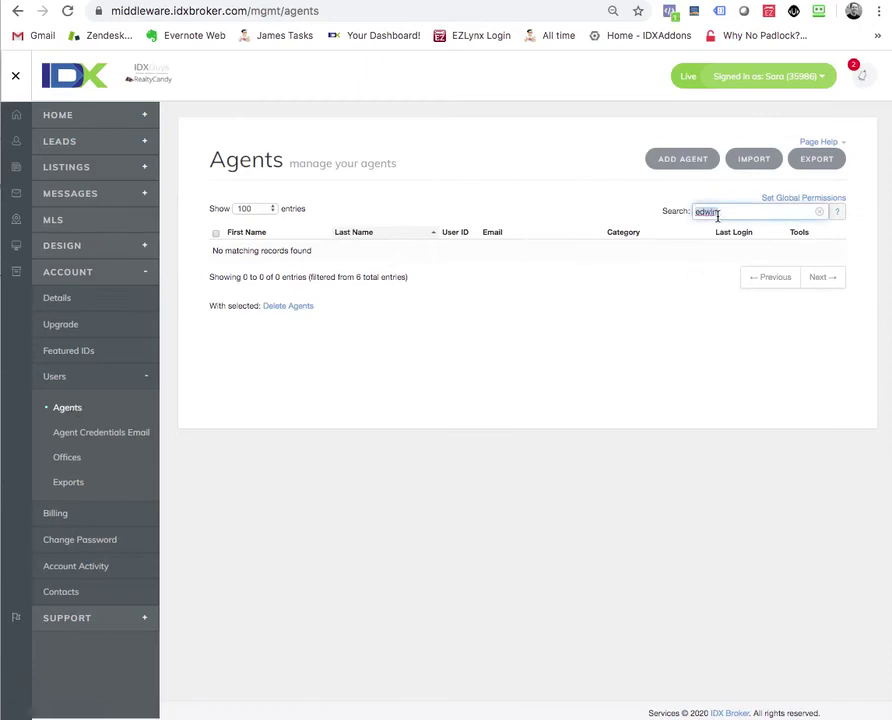
key(BackSpace)
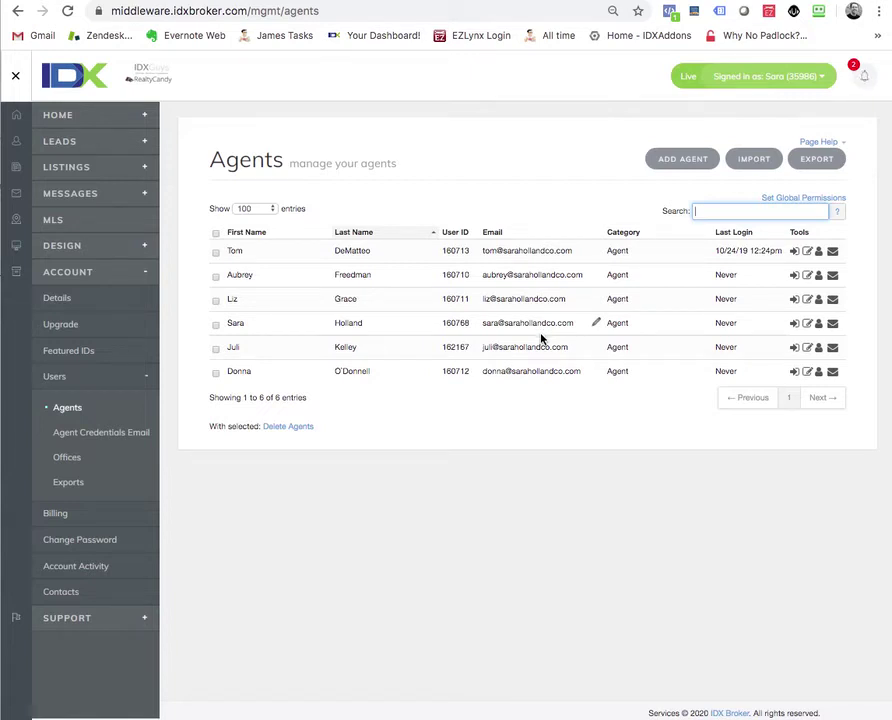
click(812, 349)
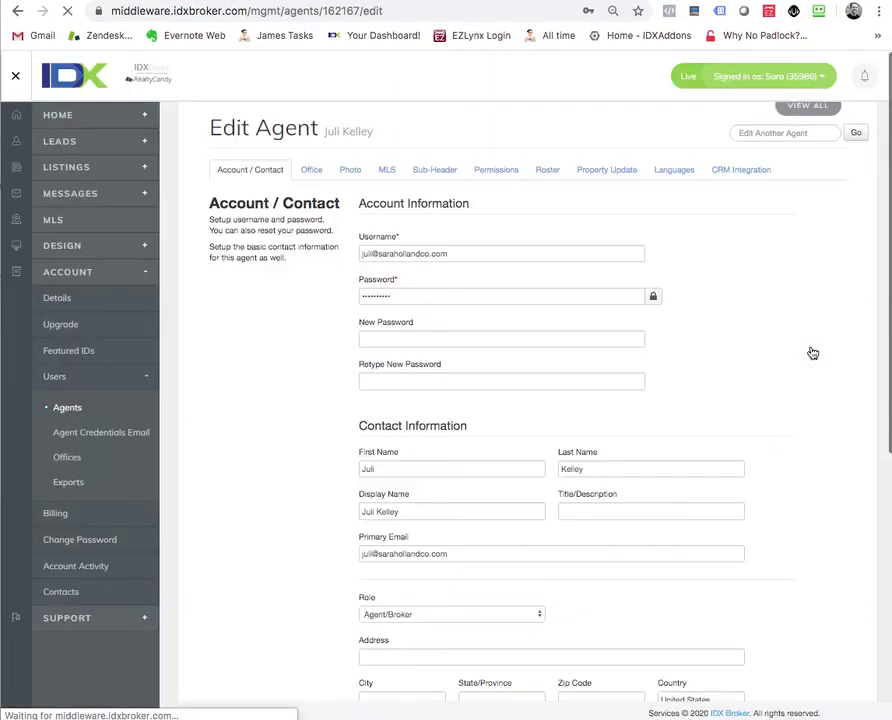
Step: Paste the widget embed script at the end of the bio's HTML source and save the profile
scroll(770, 436, down, 5)
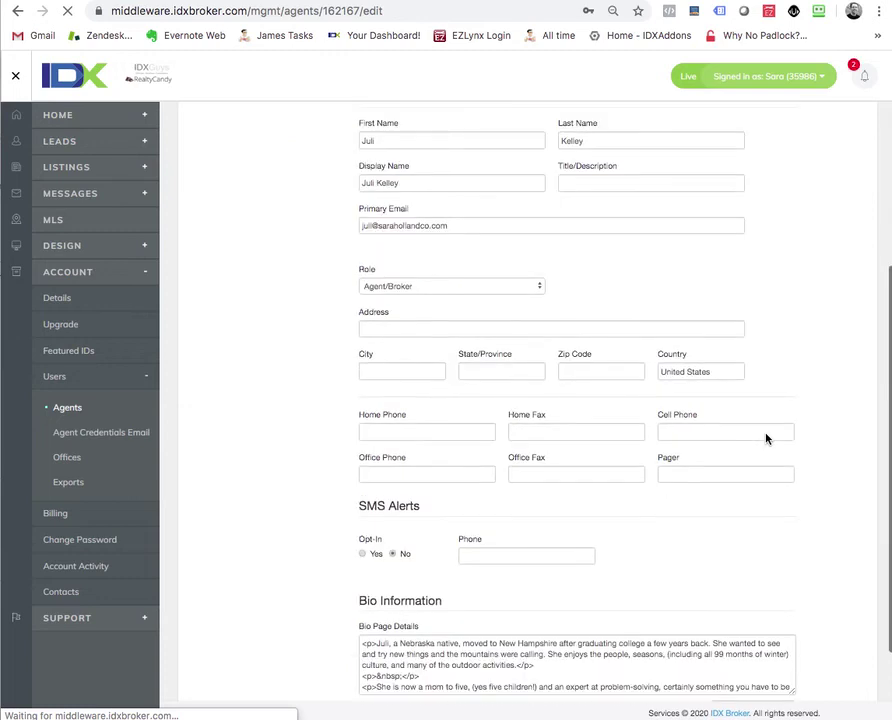
scroll(766, 437, down, 3)
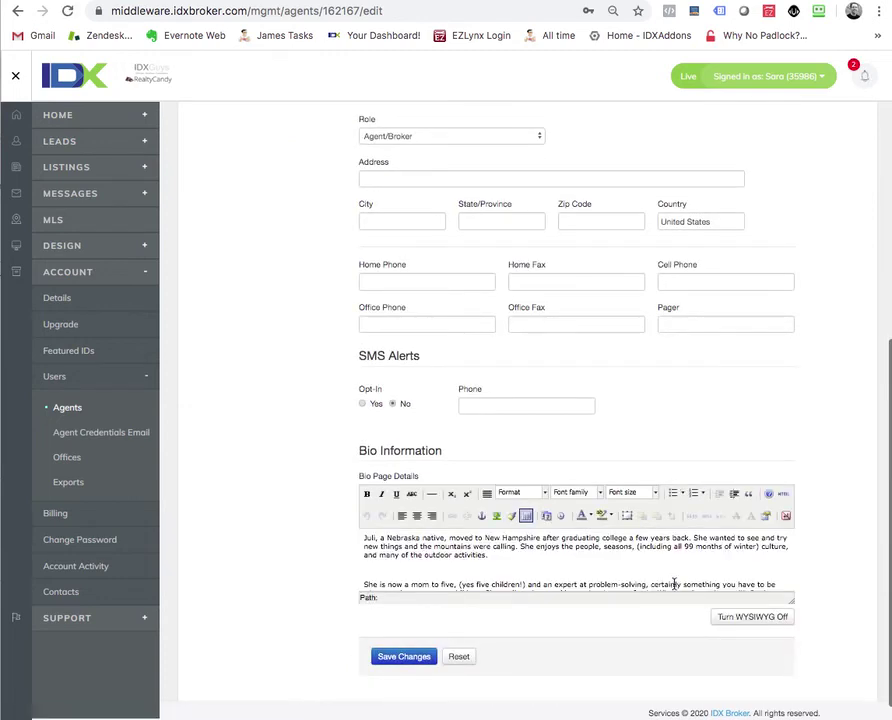
scroll(674, 583, down, 2)
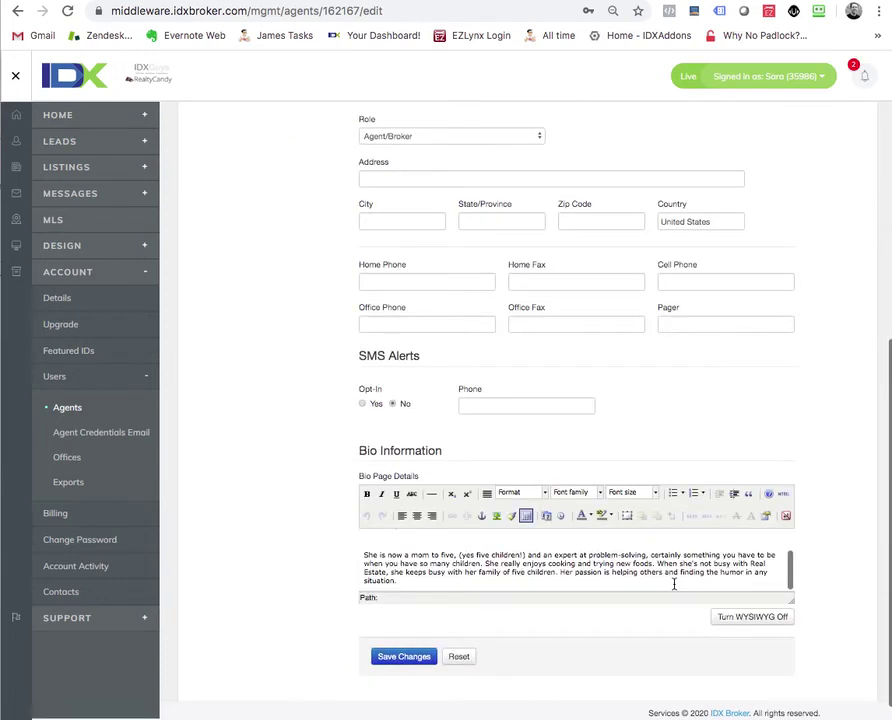
click(783, 496)
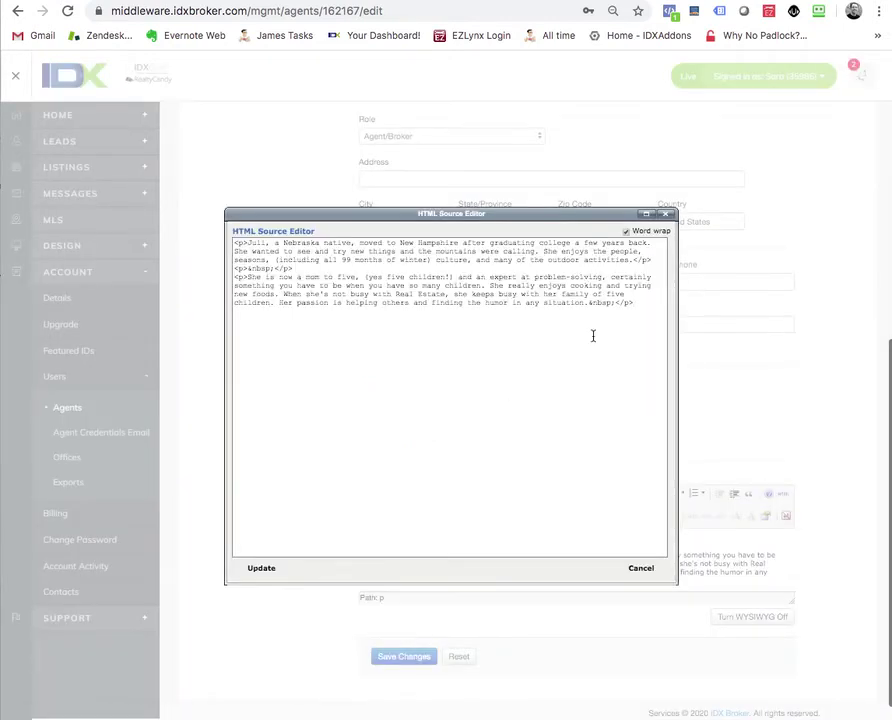
key(super+v)
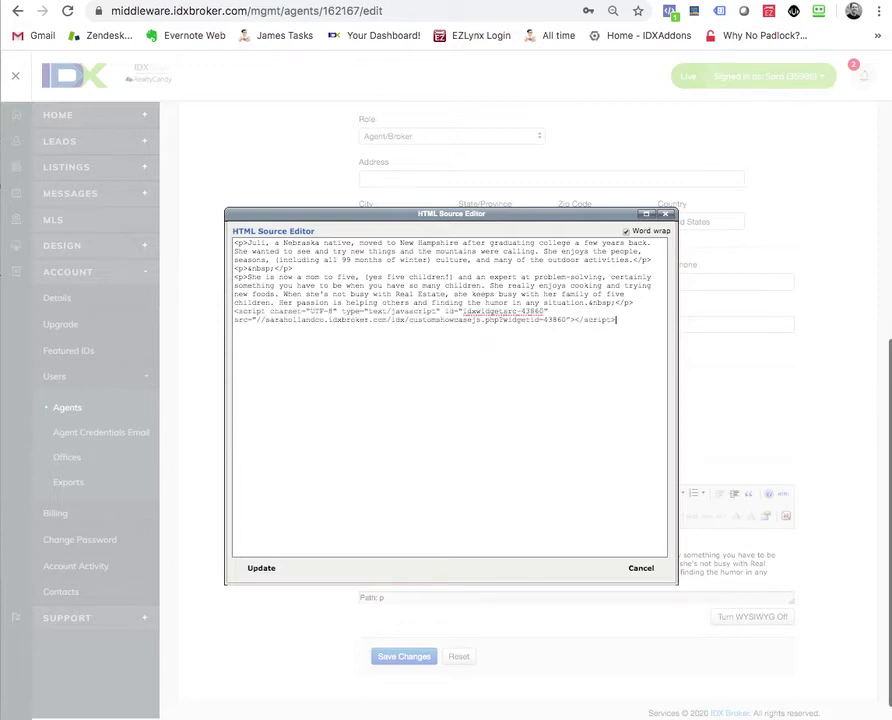
click(261, 568)
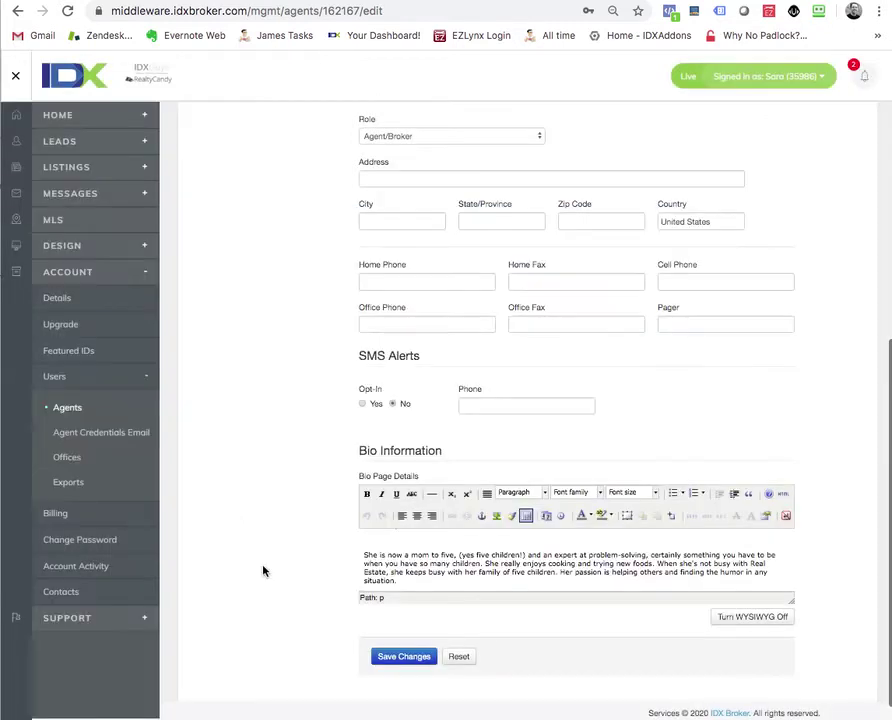
click(404, 656)
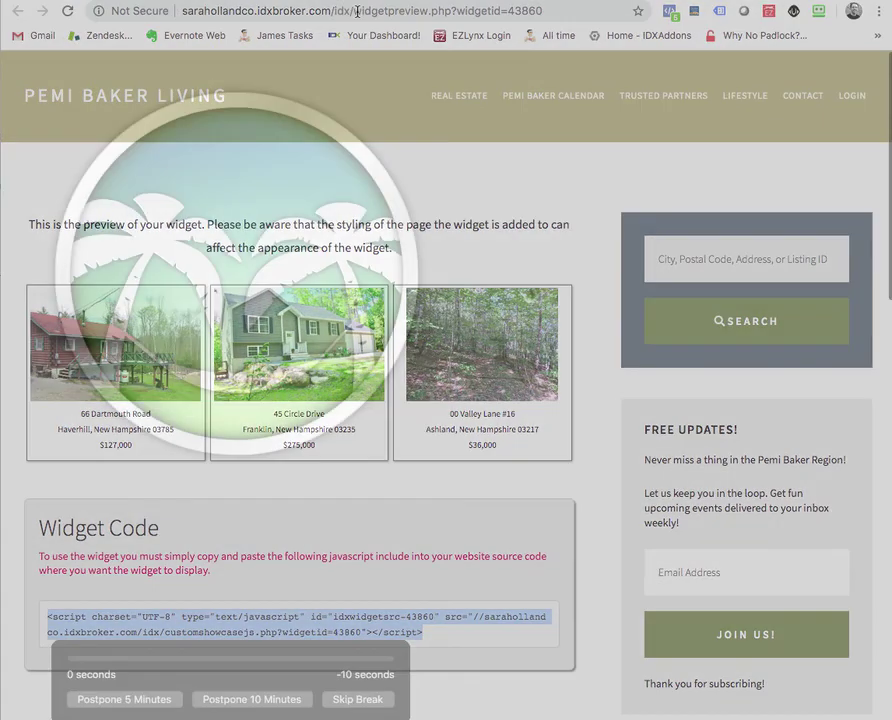
Step: Replace the widget preview address with 'roster' to load the agent roster page
drag(357, 11, 657, 14)
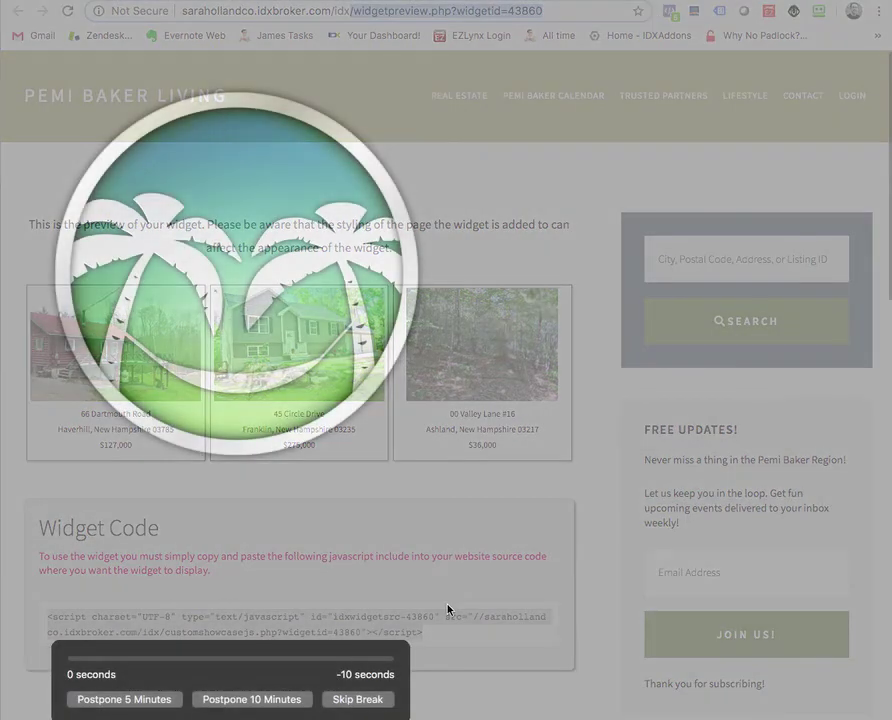
click(367, 706)
click(355, 12)
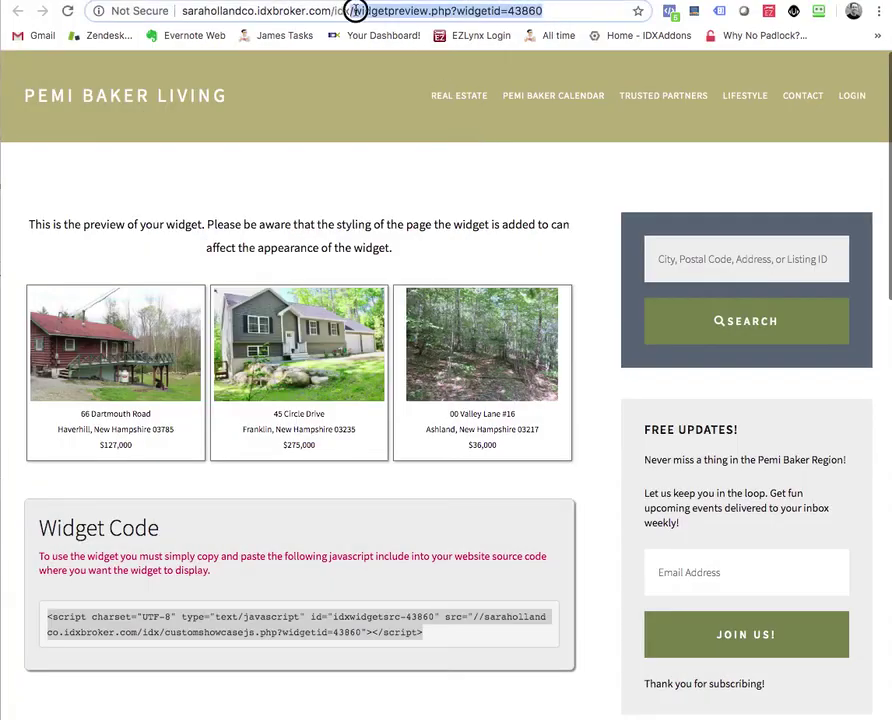
drag(356, 12, 551, 10)
text(roster)
key(Return)
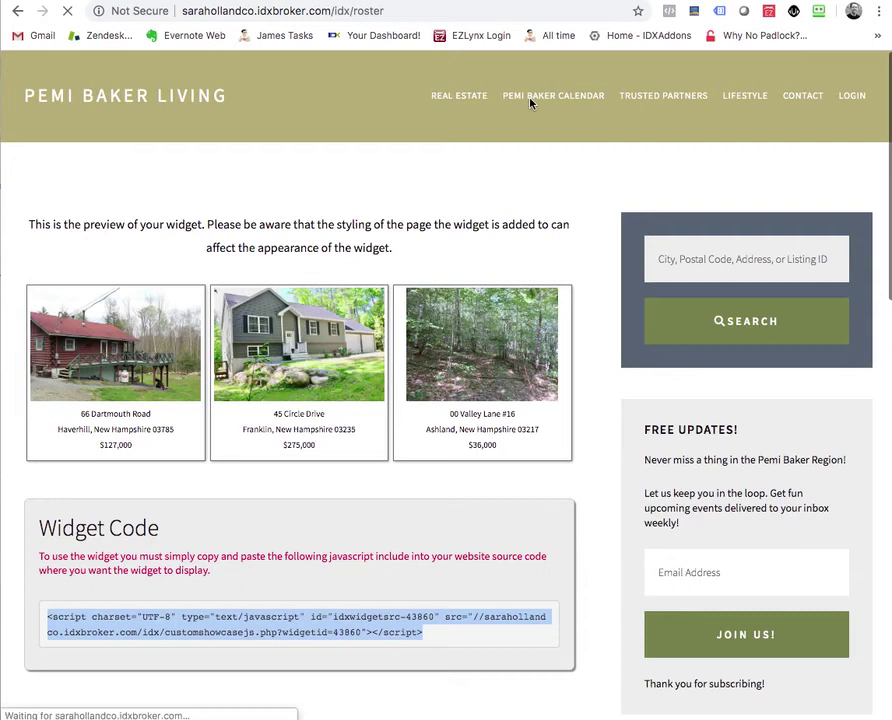
Step: Open the agent's public profile from the roster and expand her bio
scroll(396, 344, down, 3)
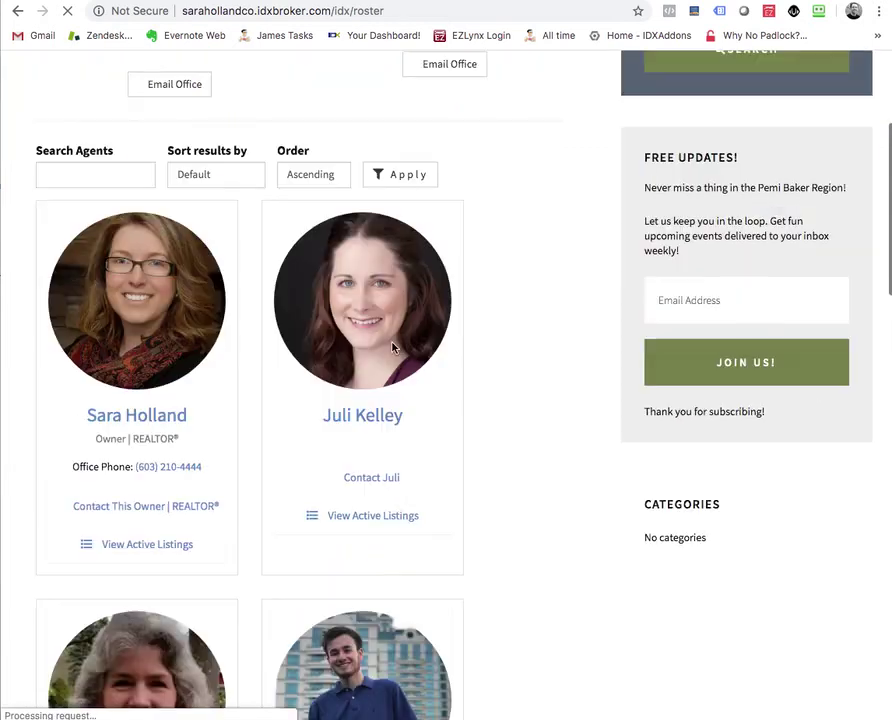
click(359, 335)
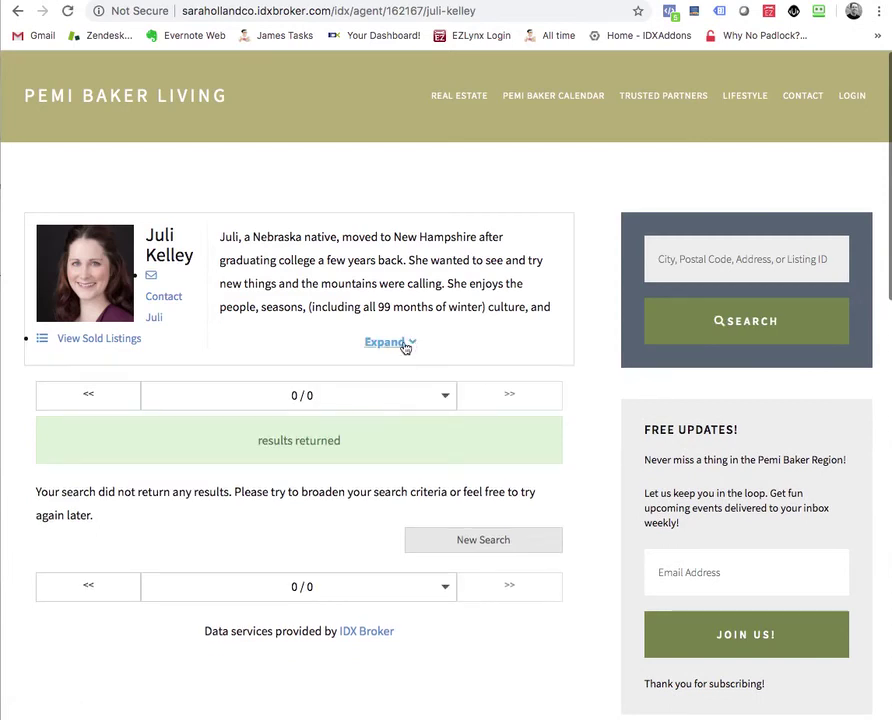
click(399, 345)
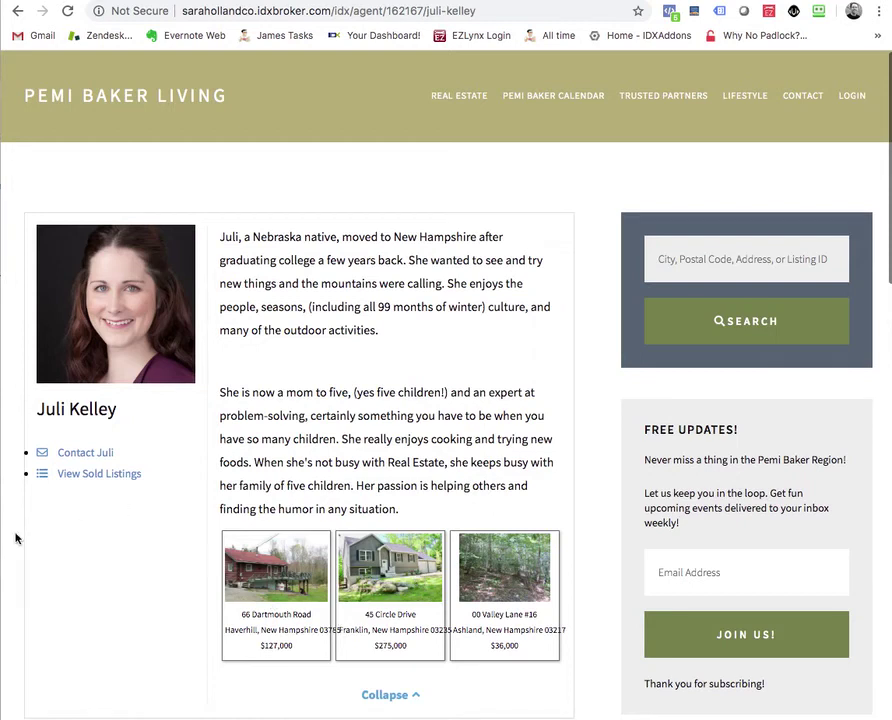
Step: Widen the browser window to view the bio listings, then go back to the Edit Agent tab
drag(4, 380, 0, 380)
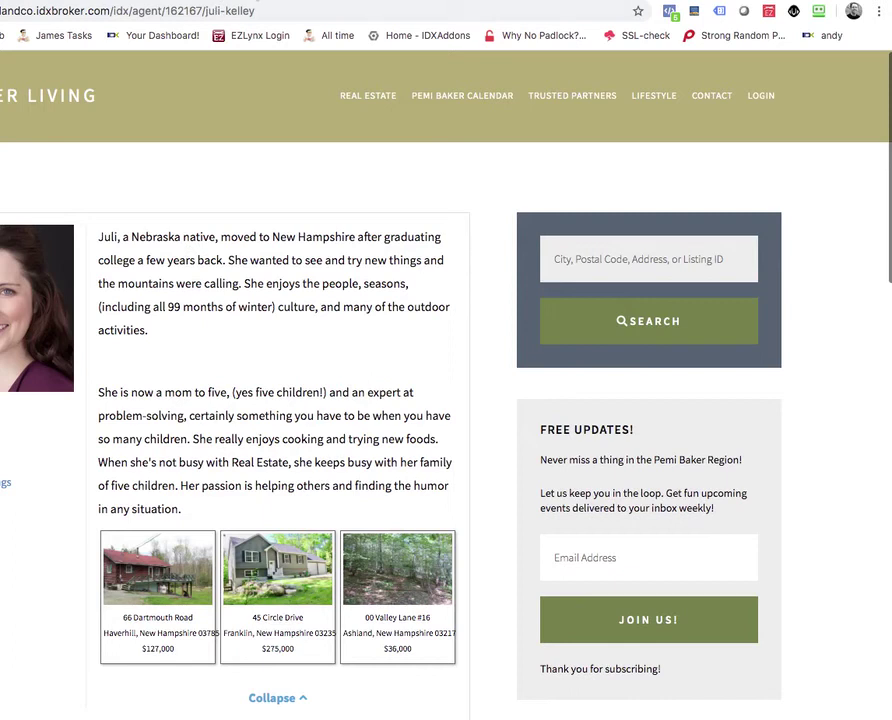
click(290, 5)
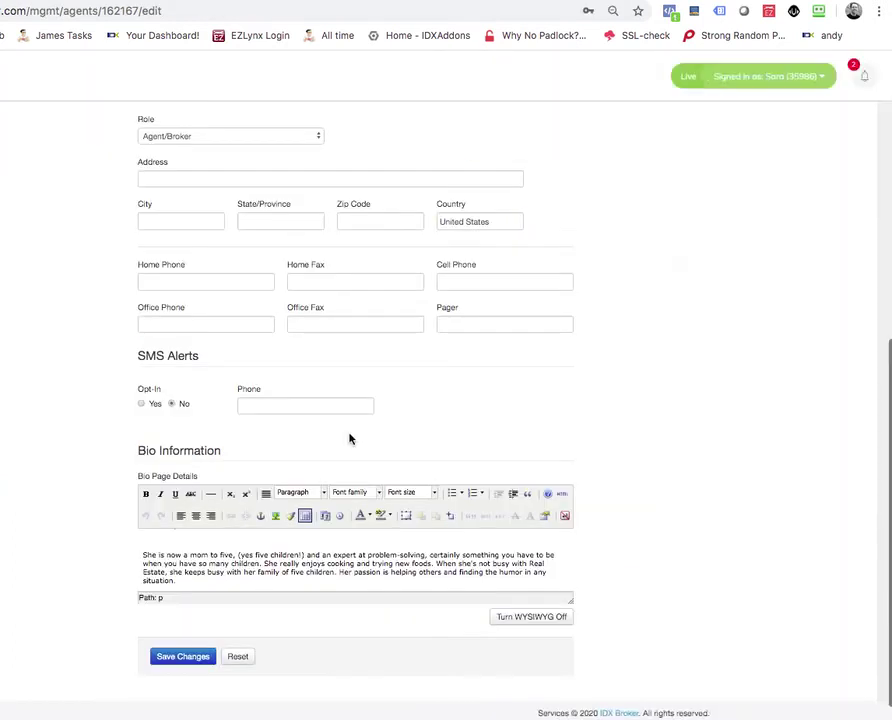
Step: Insert a <p> line 'Here are some of her recently sold listings:' above the widget script
scroll(366, 575, down, 1)
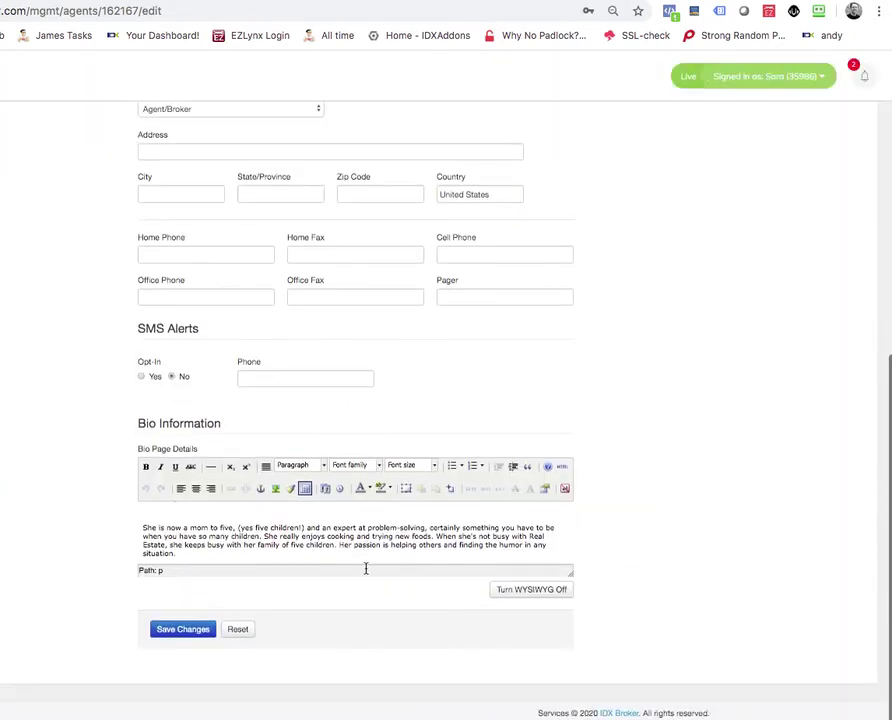
click(562, 470)
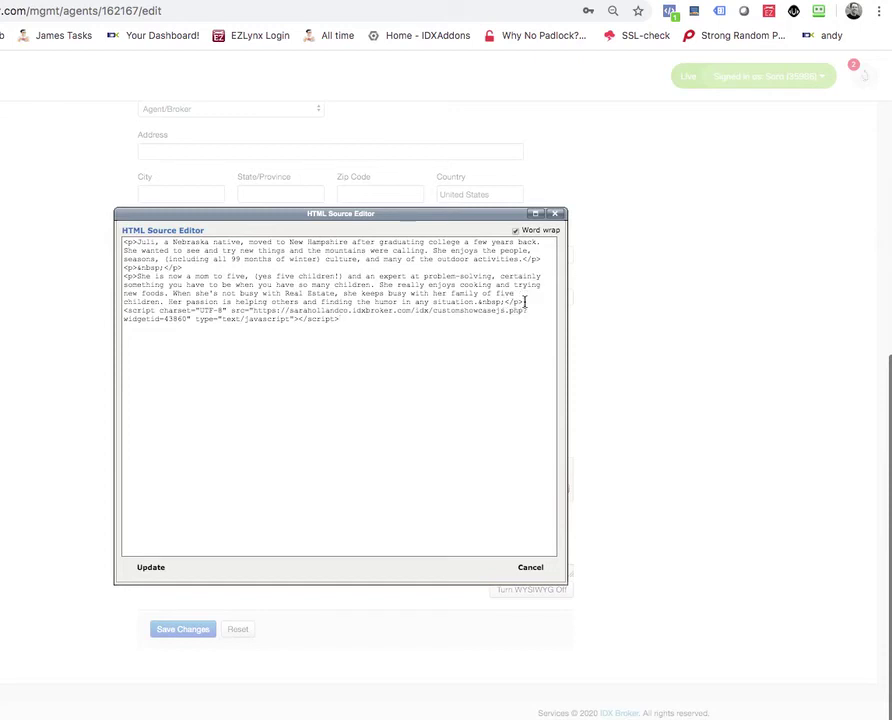
click(524, 301)
key(Return)
text(<p>Here a)
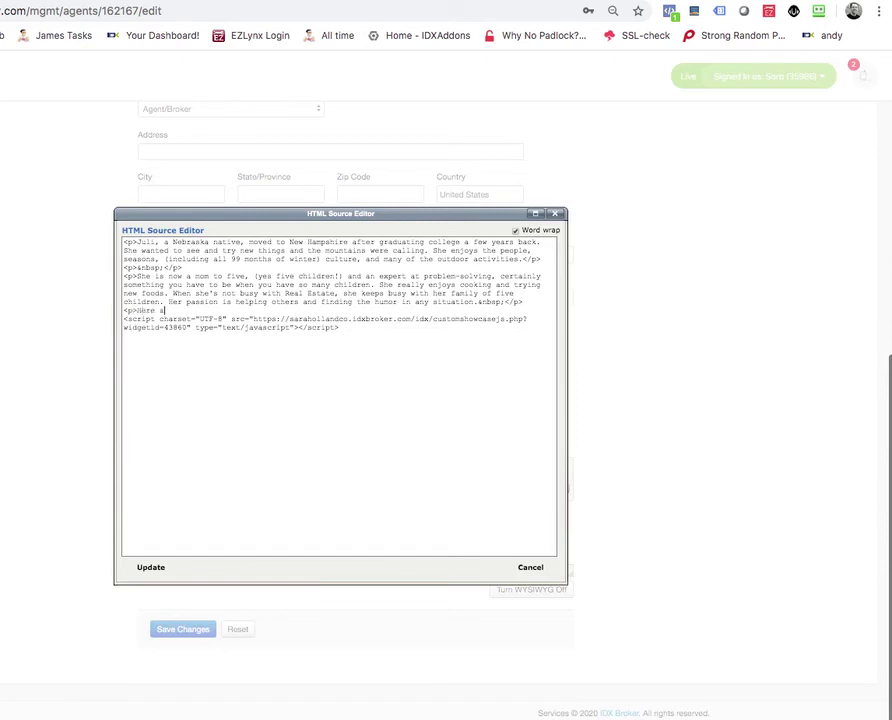
text(re some of her recently sold listings:</p>)
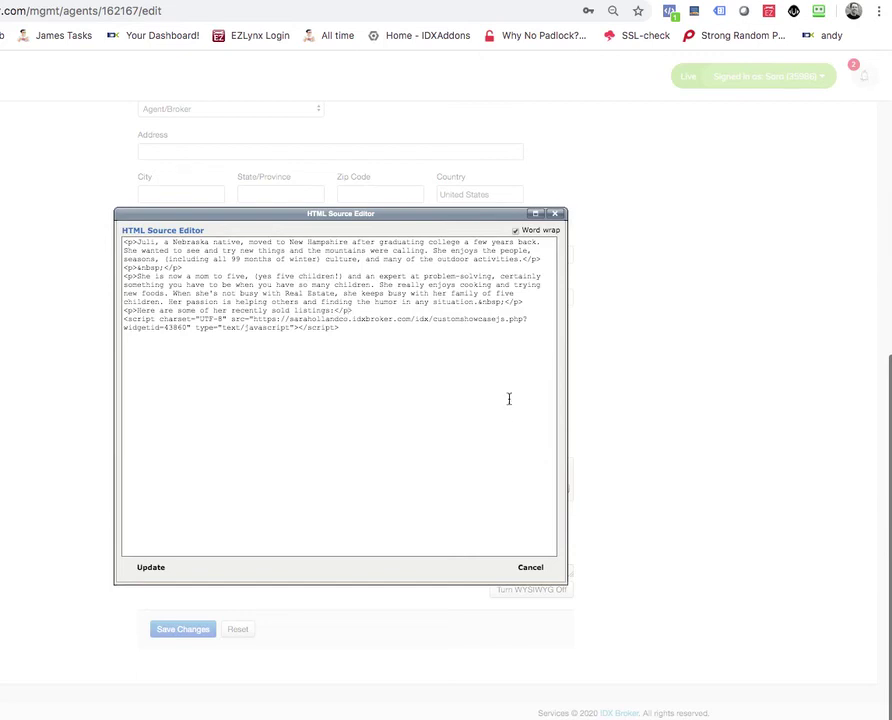
click(150, 567)
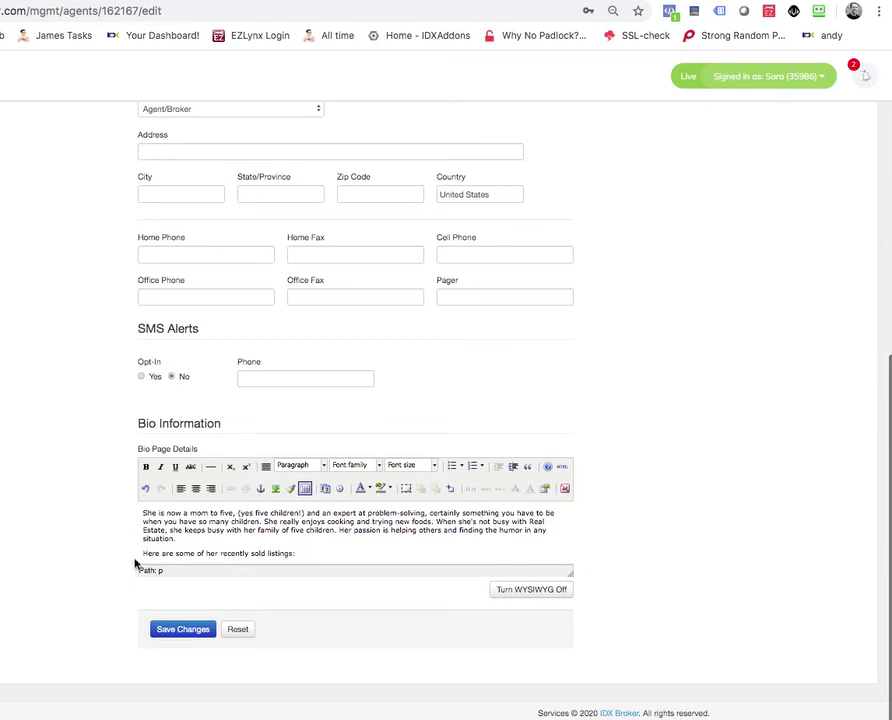
Step: Format the recently sold listings line as Heading 2, then view the agent's public page
drag(143, 555, 297, 553)
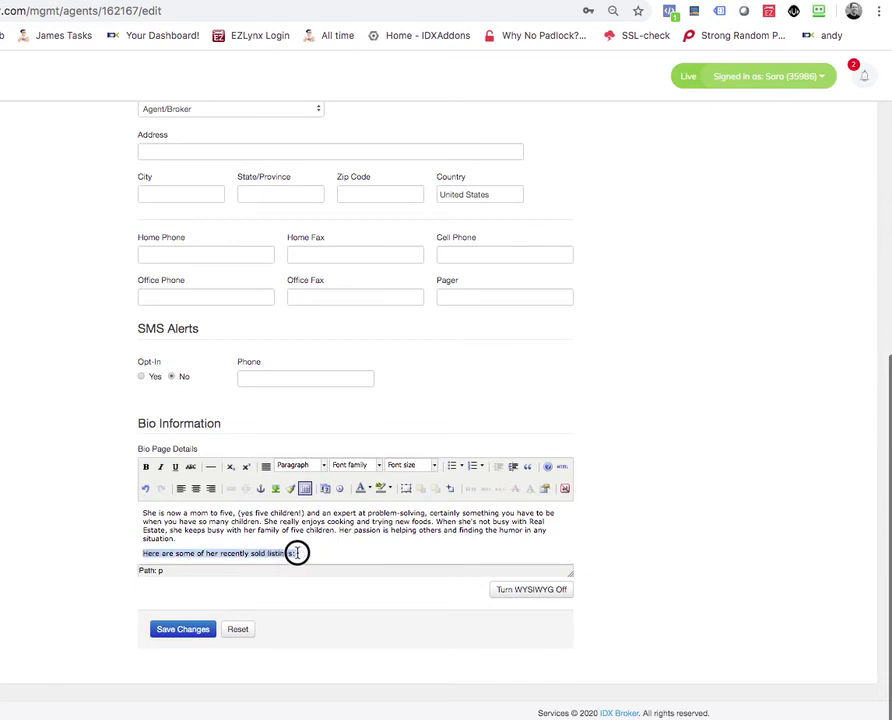
click(325, 468)
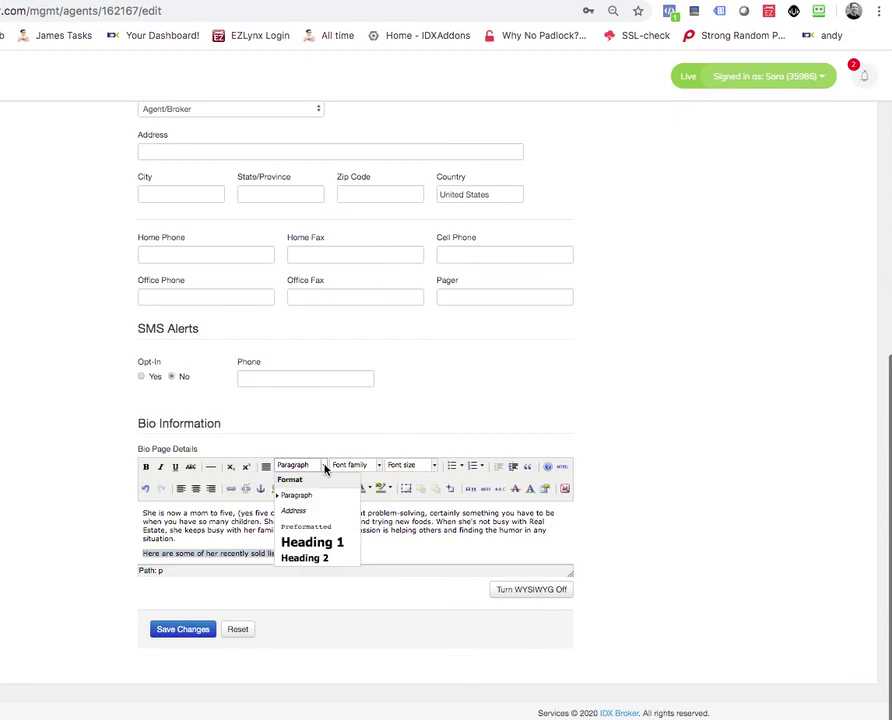
click(318, 556)
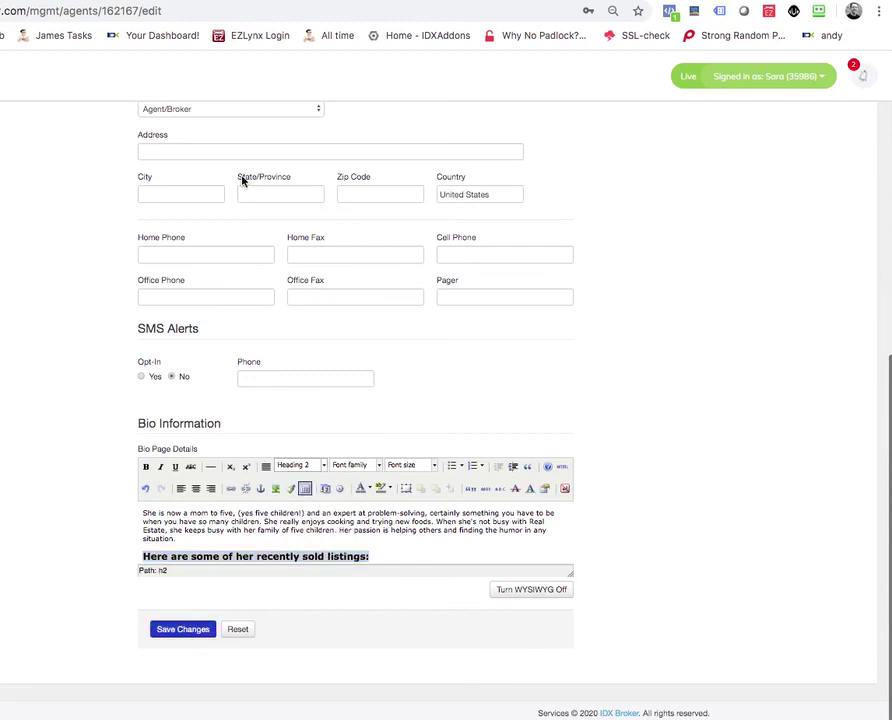
click(383, 2)
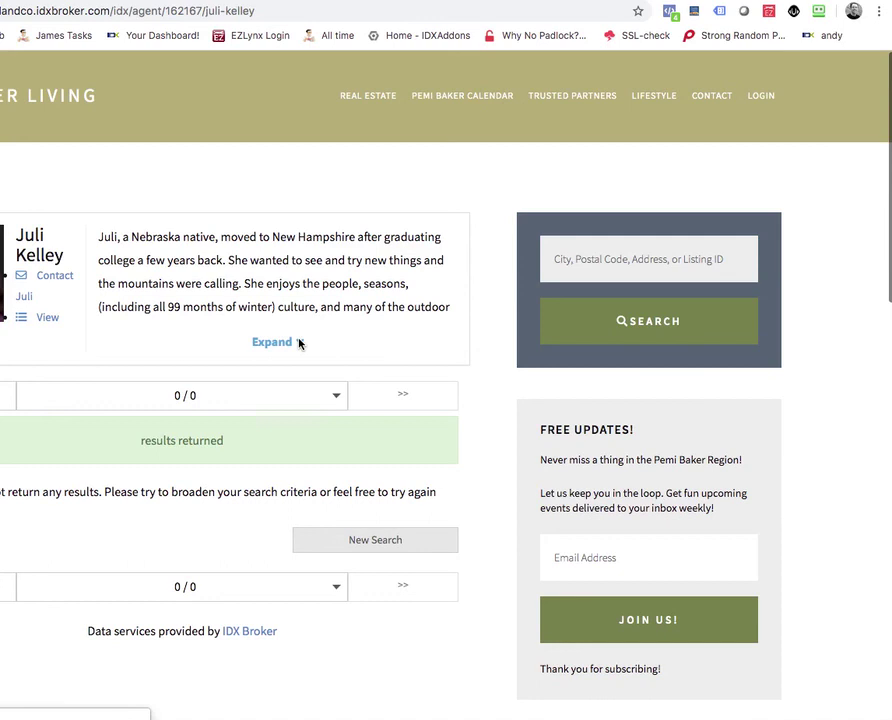
Step: Expand the public bio to check the recently sold listings heading above the listings, then return to Edit Agent
click(288, 343)
scroll(355, 445, down, 1)
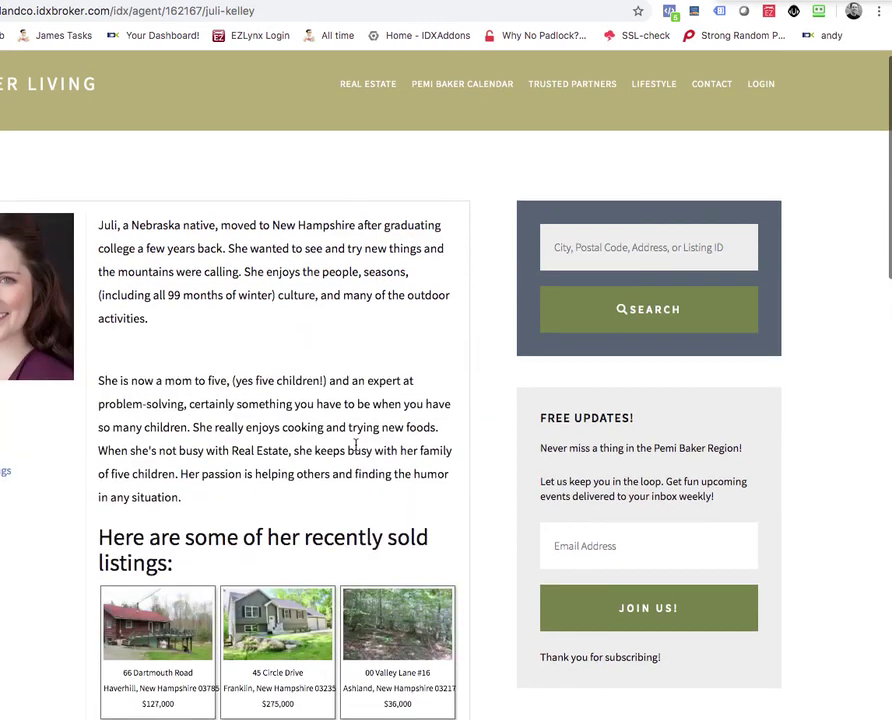
scroll(355, 445, down, 3)
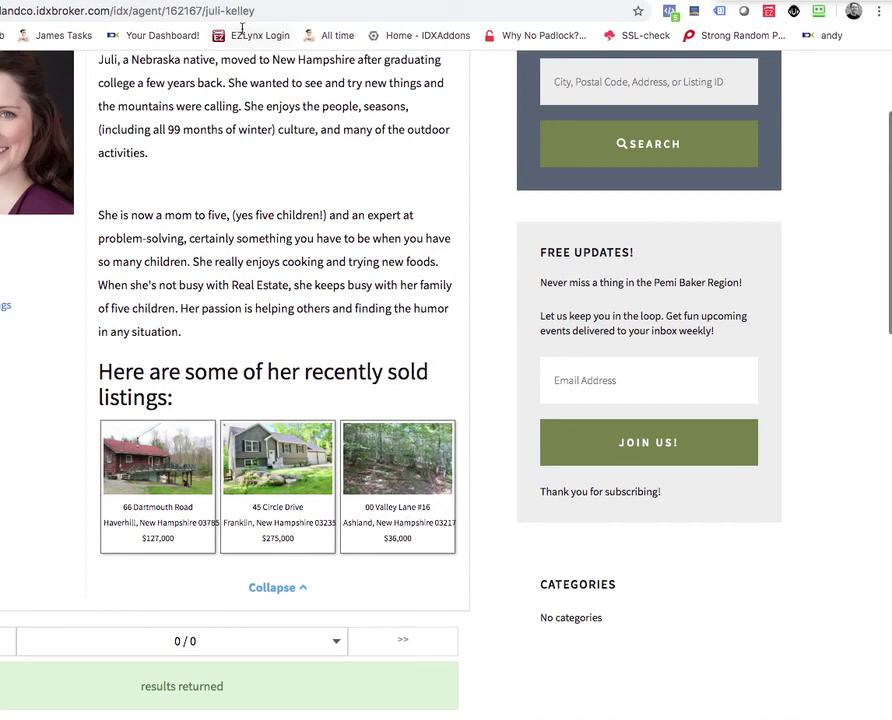
key(ctrl+Tab)
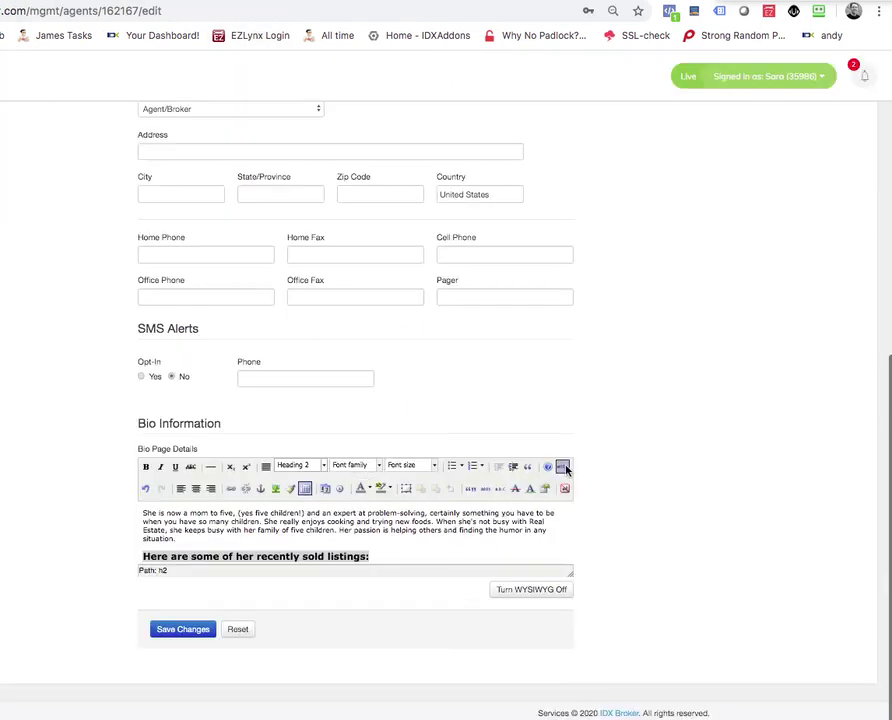
Step: Delete the <h2> heading and <script> widget lines from the bio's HTML source and apply the update
click(562, 466)
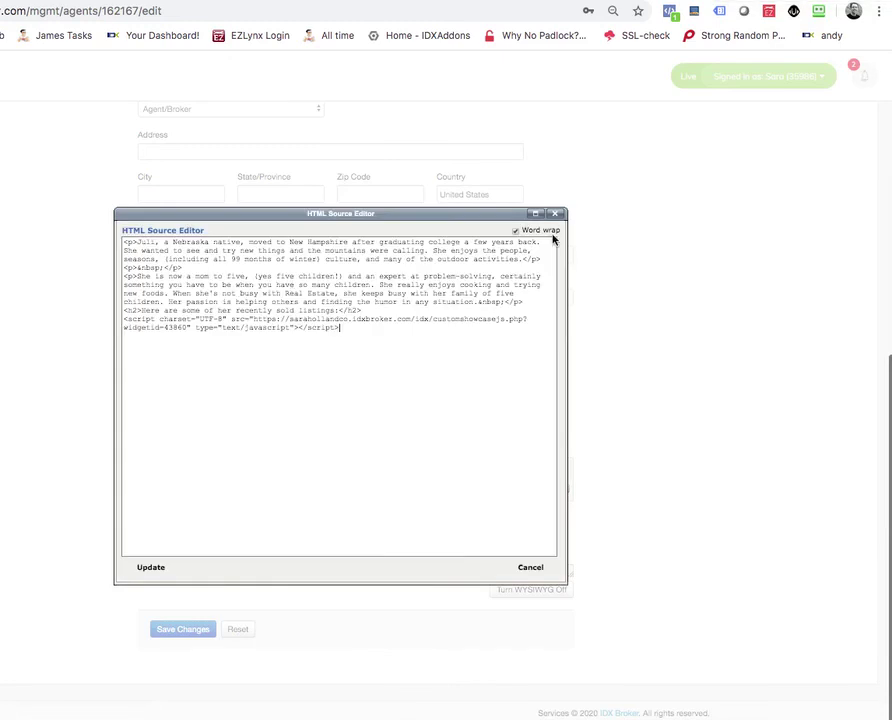
click(371, 338)
drag(371, 338, 120, 314)
key(BackSpace)
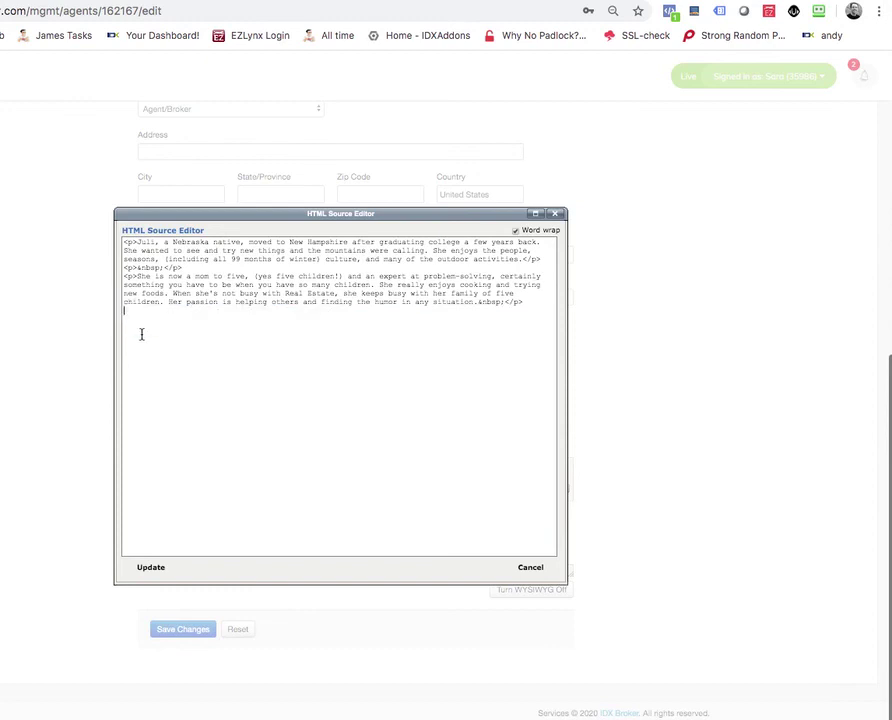
click(152, 568)
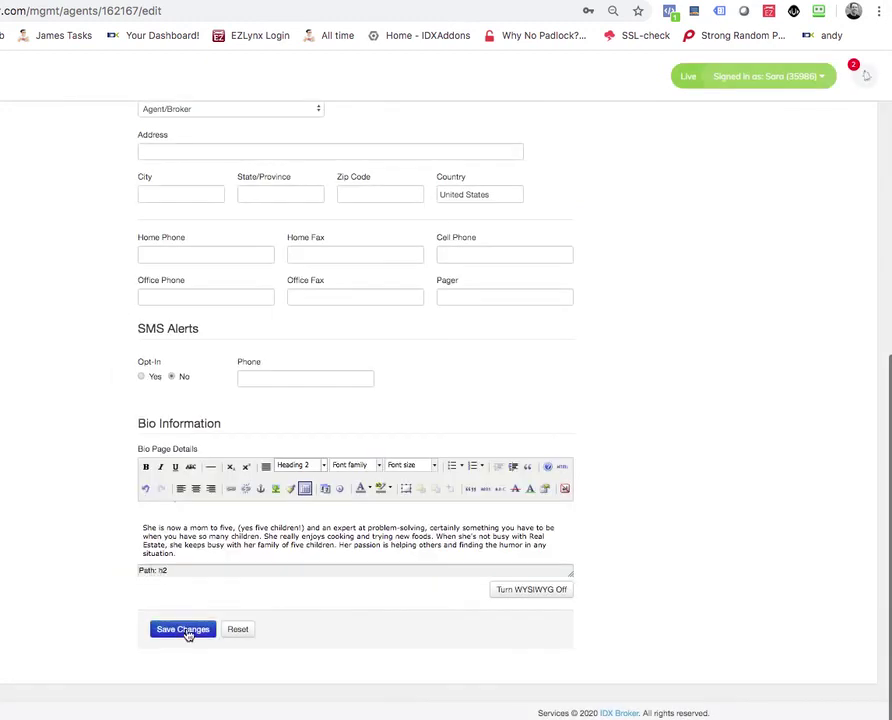